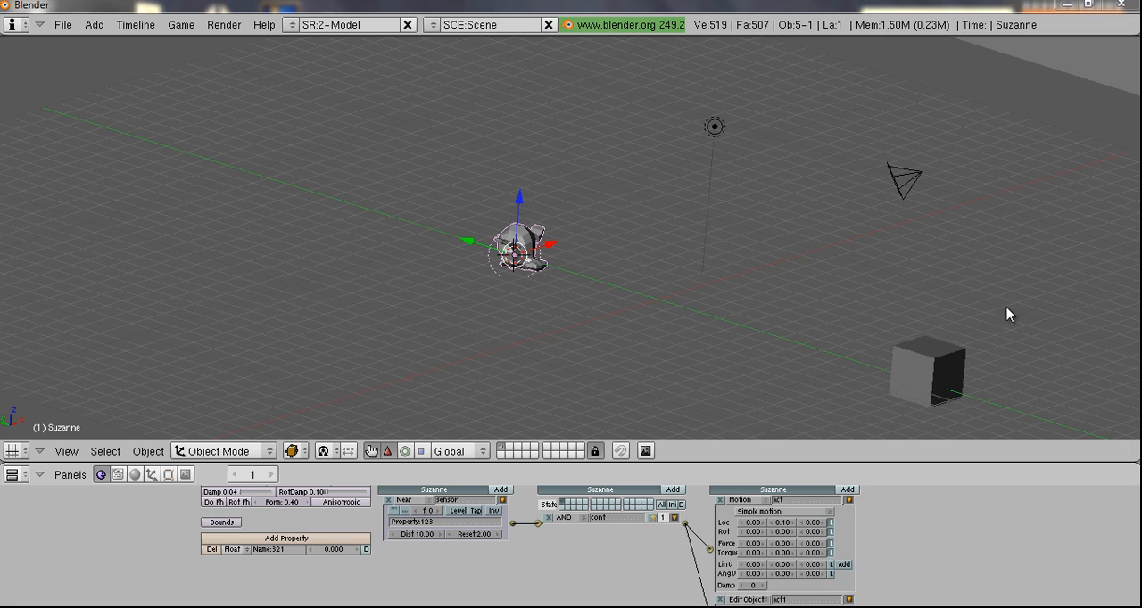
# Give the ground plane its own new material with green dragged to 0, making it magenta
pyautogui.moveTo(542, 292)
pyautogui.mouseDown(button='middle')
pyautogui.moveTo(626, 288)
pyautogui.moveTo(447, 324)
pyautogui.moveTo(574, 331)
pyautogui.moveTo(503, 315)
pyautogui.moveTo(415, 334)
pyautogui.moveTo(484, 362)
pyautogui.mouseUp(button='middle')
pyautogui.scroll(-3, 503, 315)
pyautogui.rightClick(415, 333)
pyautogui.moveTo(526, 318); pyautogui.dragTo(471, 390, button='middle')
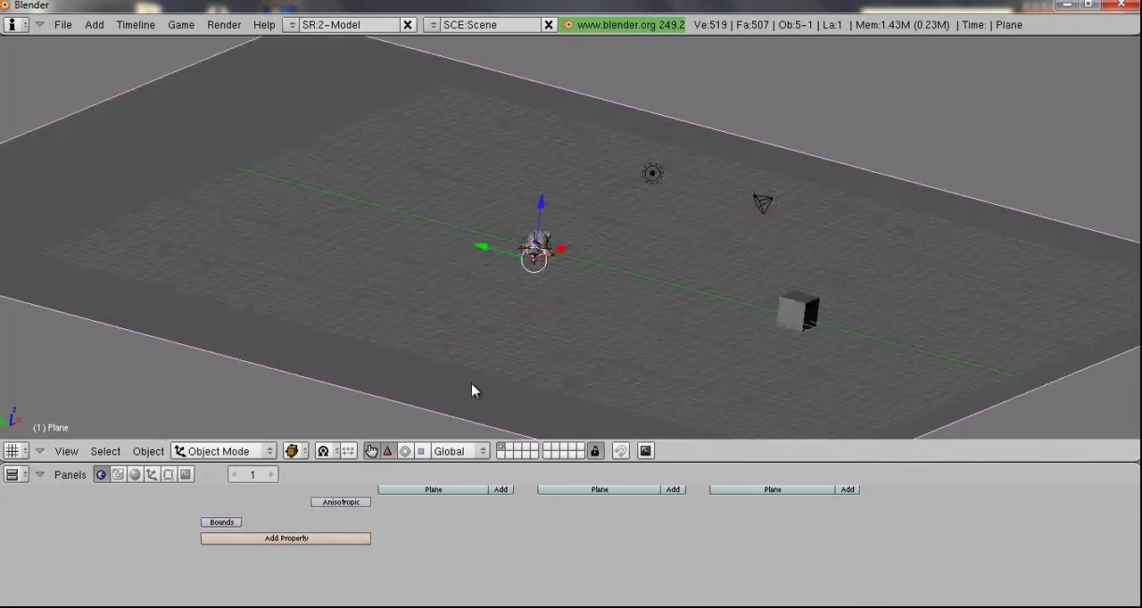
pyautogui.click(134, 475)
pyautogui.click(389, 504)
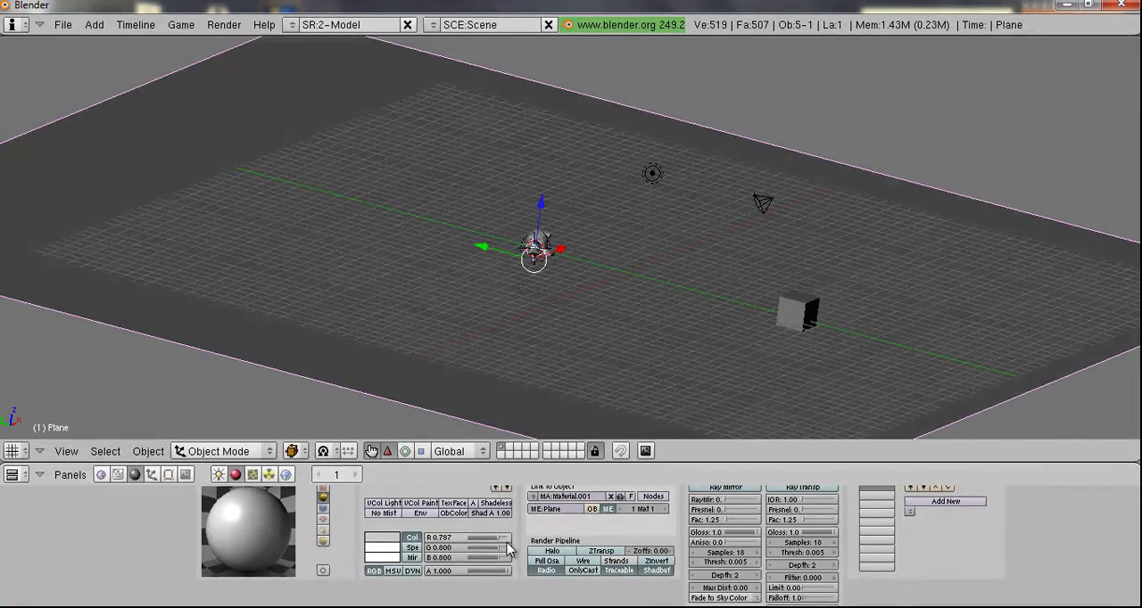
pyautogui.moveTo(507, 550); pyautogui.dragTo(428, 547)
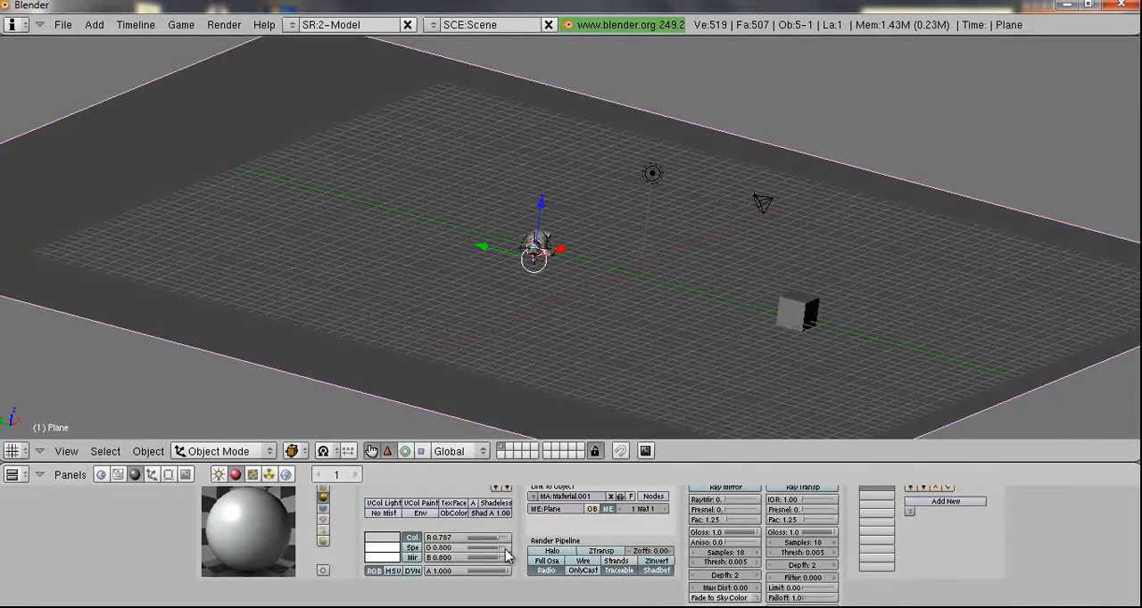
pyautogui.scroll(2, 522, 326)
# Select Suzanne and then the player cube to bring up the cube's material settings
pyautogui.moveTo(521, 325); pyautogui.dragTo(525, 259, button='middle')
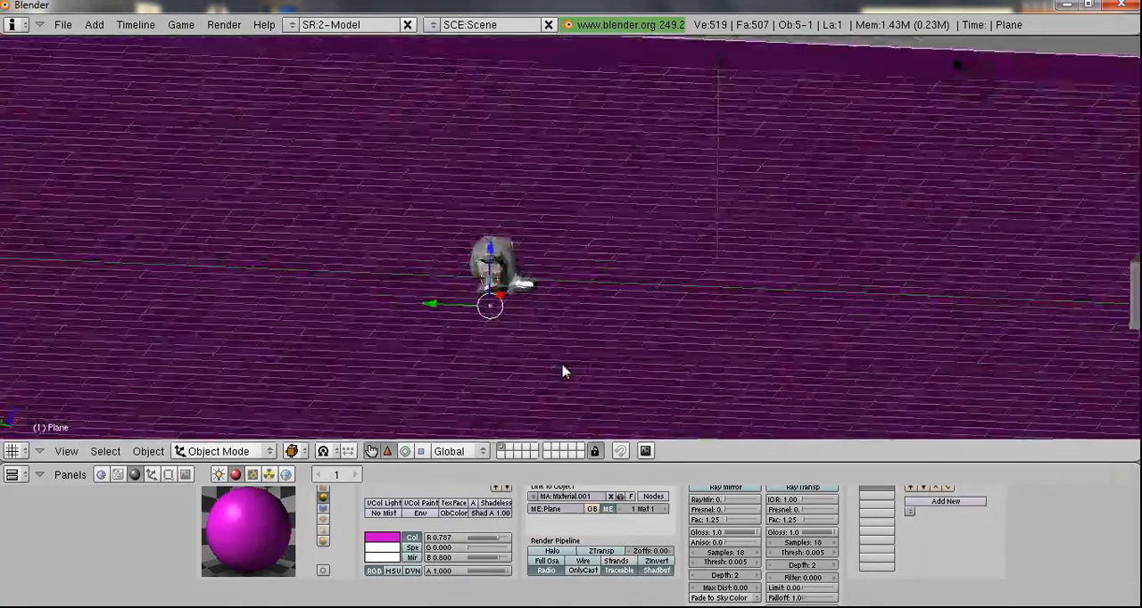
pyautogui.rightClick(524, 258)
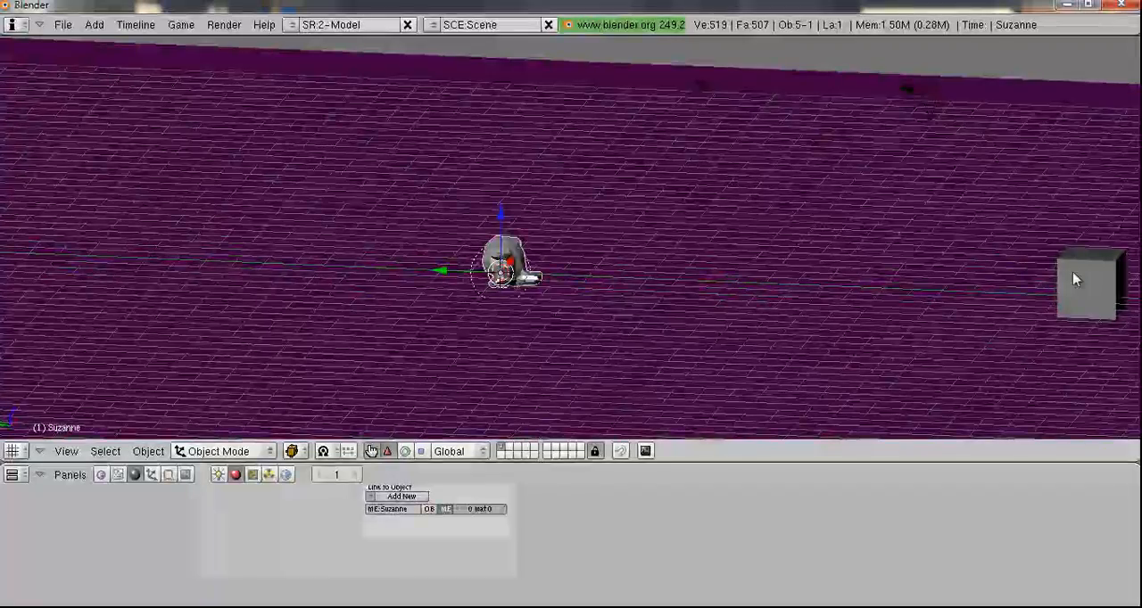
pyautogui.rightClick(1073, 274)
pyautogui.moveTo(485, 255)
pyautogui.mouseDown(button='middle')
pyautogui.moveTo(428, 299)
pyautogui.moveTo(553, 313)
pyautogui.moveTo(512, 306)
pyautogui.moveTo(630, 268)
pyautogui.moveTo(853, 353)
pyautogui.moveTo(538, 290)
pyautogui.moveTo(621, 315)
pyautogui.moveTo(614, 298)
pyautogui.moveTo(705, 305)
pyautogui.moveTo(647, 305)
pyautogui.mouseUp(button='middle')
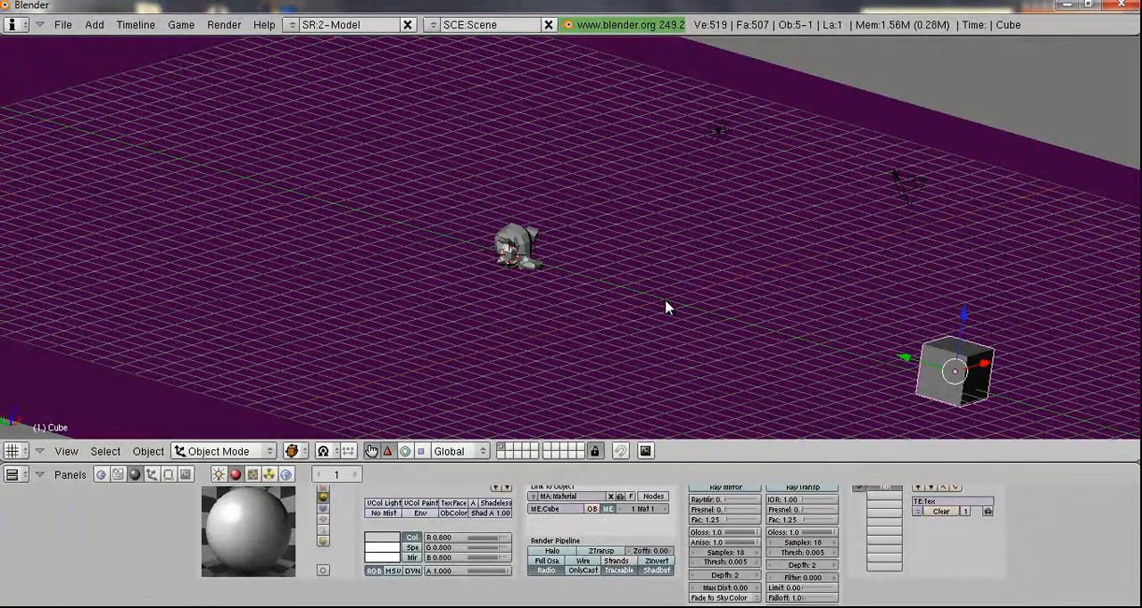
# Look over the scene and bring up the cube's game Logic buttons
pyautogui.moveTo(704, 274)
pyautogui.mouseDown(button='middle')
pyautogui.moveTo(642, 270)
pyautogui.moveTo(619, 295)
pyautogui.moveTo(583, 295)
pyautogui.moveTo(790, 334)
pyautogui.moveTo(657, 349)
pyautogui.mouseUp(button='middle')
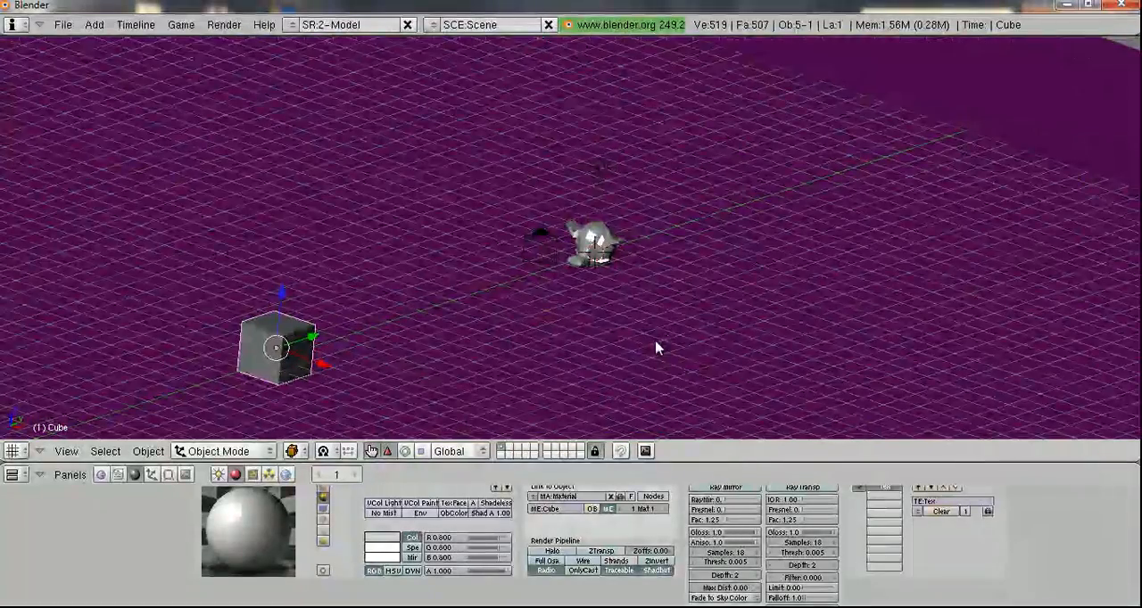
pyautogui.moveTo(520, 333); pyautogui.dragTo(479, 321, button='middle')
pyautogui.moveTo(232, 330)
pyautogui.mouseDown(button='middle')
pyautogui.moveTo(385, 186)
pyautogui.moveTo(395, 229)
pyautogui.moveTo(433, 237)
pyautogui.moveTo(355, 249)
pyautogui.moveTo(387, 224)
pyautogui.moveTo(242, 275)
pyautogui.mouseUp(button='middle')
pyautogui.click(101, 474)
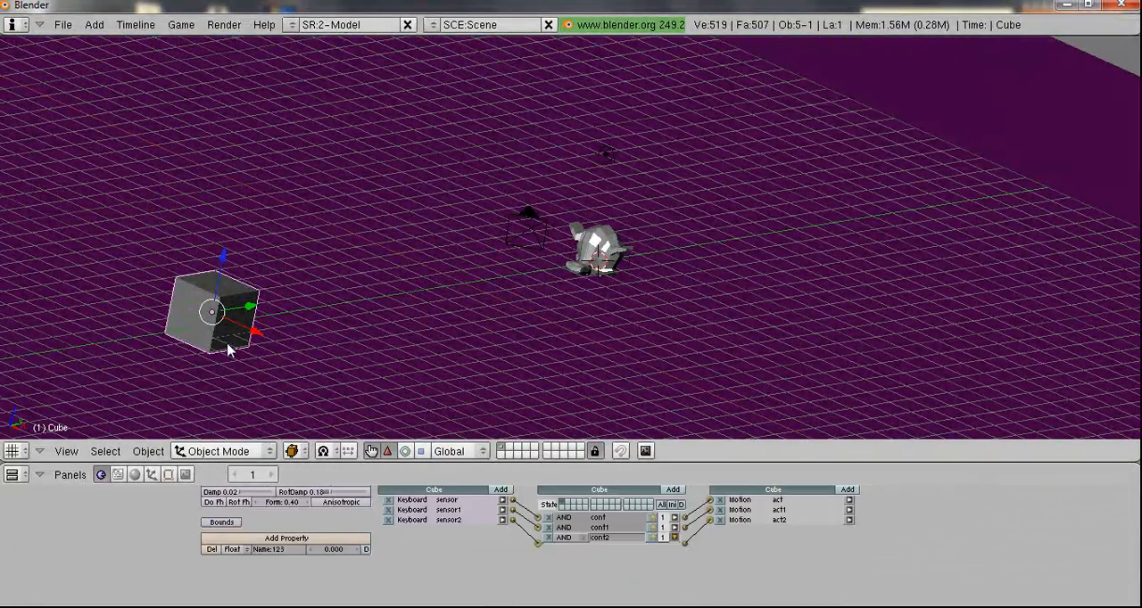
pyautogui.scroll(2, 215, 522)
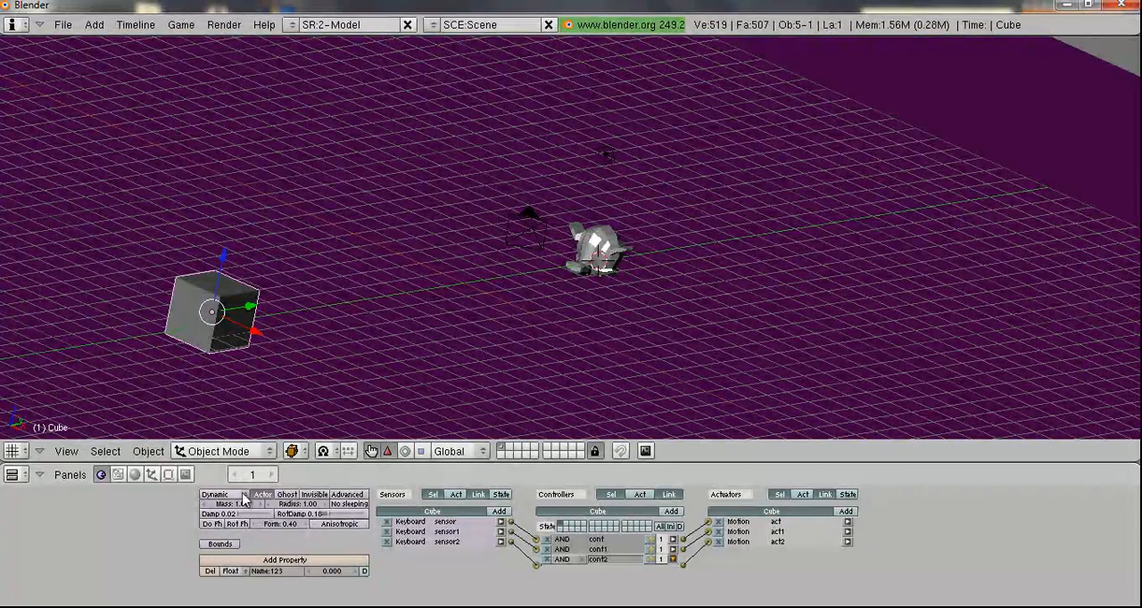
# Keep the cube's physics type Dynamic, enable Actor, and check its first keyboard sensor
pyautogui.click(243, 500)
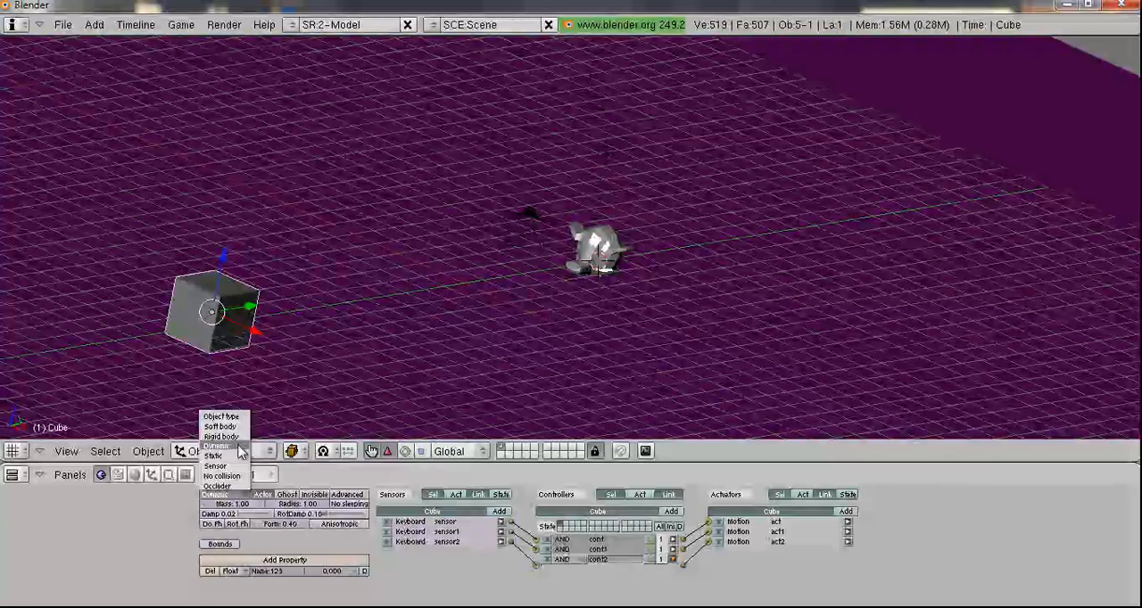
pyautogui.click(241, 448)
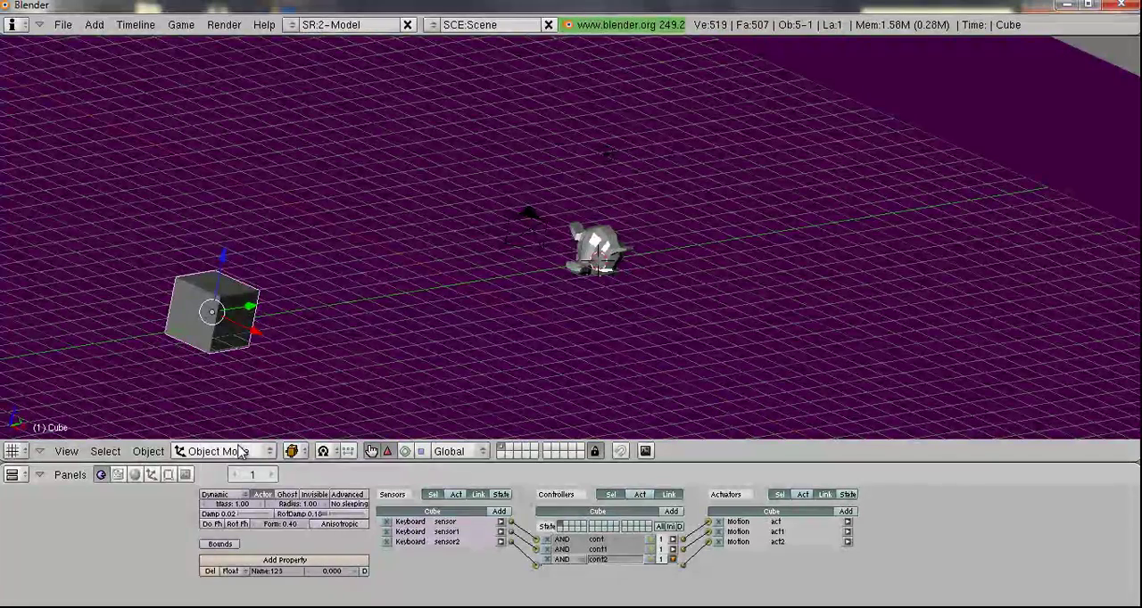
pyautogui.click(261, 496)
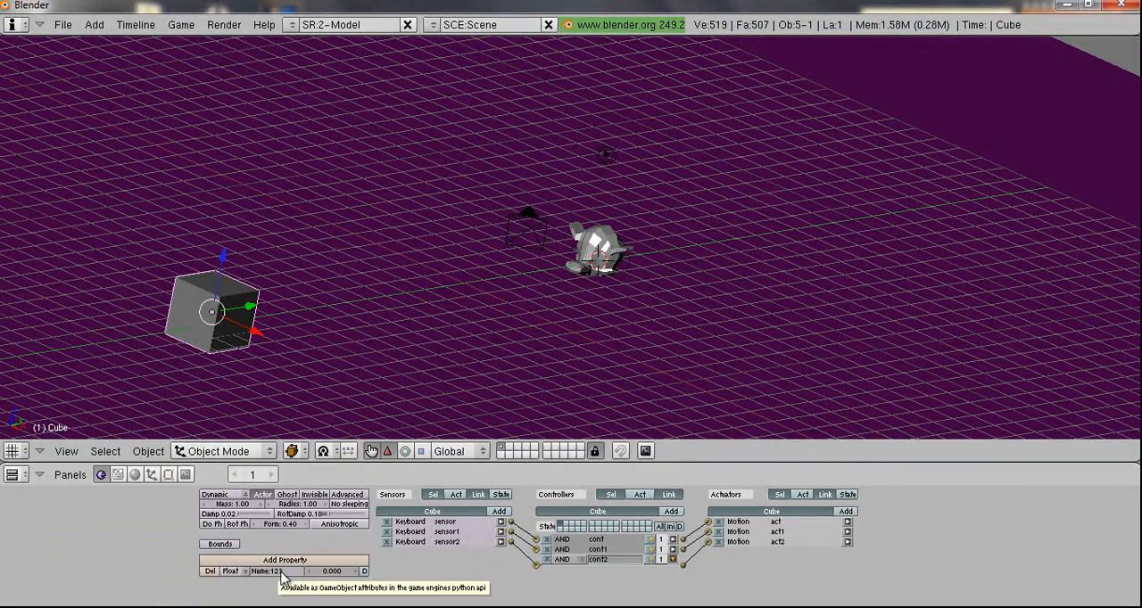
pyautogui.click(500, 521)
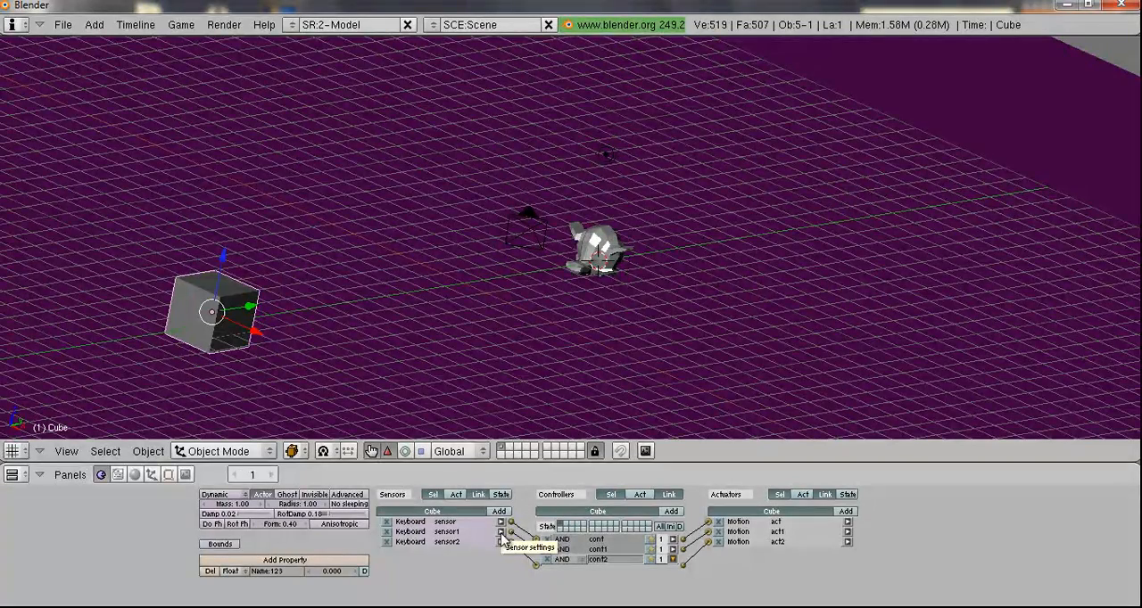
pyautogui.moveTo(502, 402)
pyautogui.mouseDown(button='middle')
pyautogui.moveTo(333, 357)
pyautogui.moveTo(347, 375)
pyautogui.moveTo(321, 346)
pyautogui.moveTo(471, 426)
pyautogui.moveTo(357, 372)
pyautogui.moveTo(471, 370)
pyautogui.moveTo(594, 349)
pyautogui.mouseUp(button='middle')
# Delete Suzanne's Near sensor, AND controller, Motion actuator and Edit Object actuator
pyautogui.rightClick(633, 326)
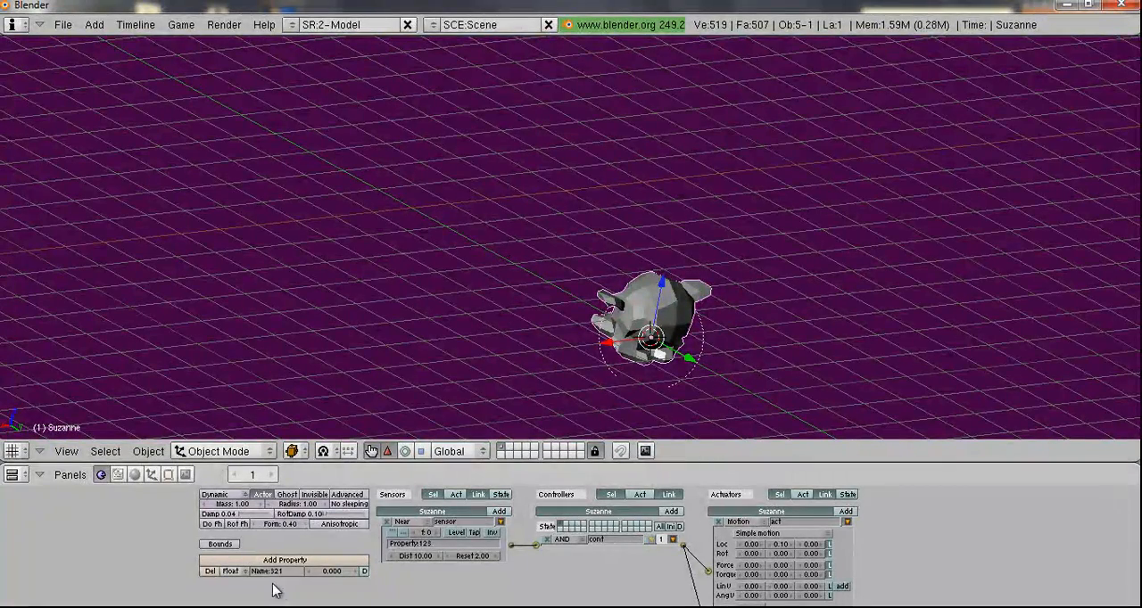
pyautogui.moveTo(288, 333)
pyautogui.mouseDown(button='middle')
pyautogui.moveTo(344, 365)
pyautogui.moveTo(476, 330)
pyautogui.mouseUp(button='middle')
pyautogui.click(387, 522)
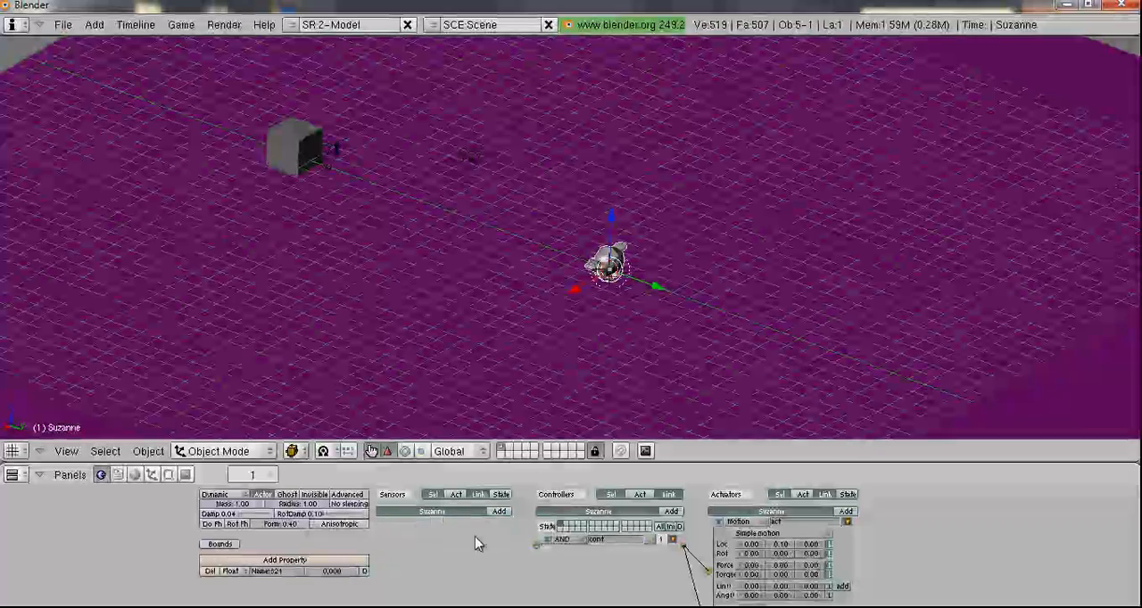
pyautogui.click(546, 539)
pyautogui.click(718, 522)
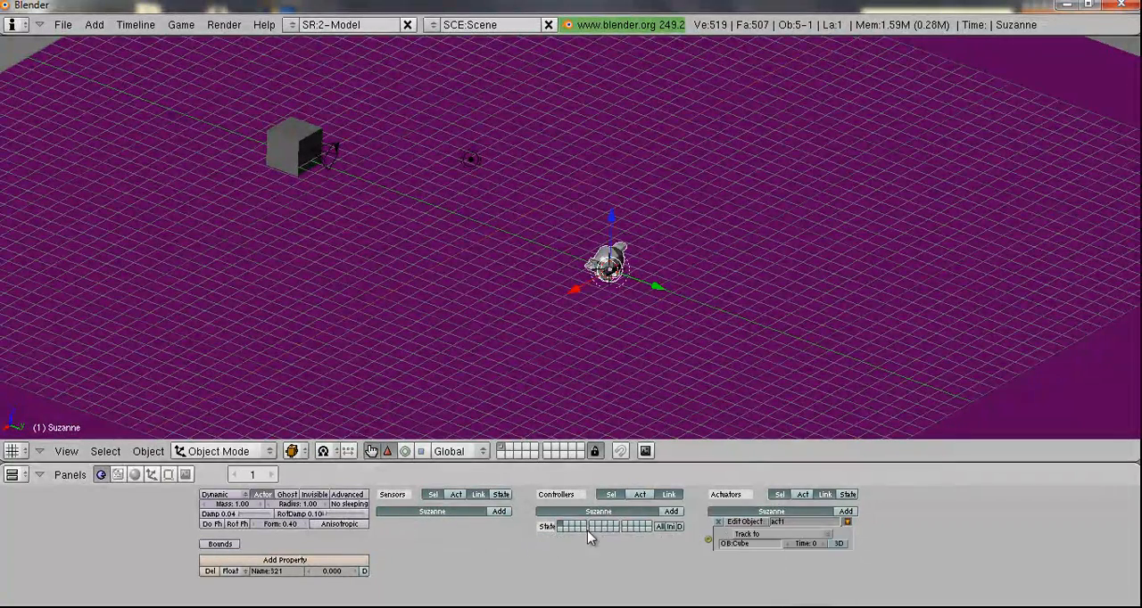
pyautogui.click(719, 521)
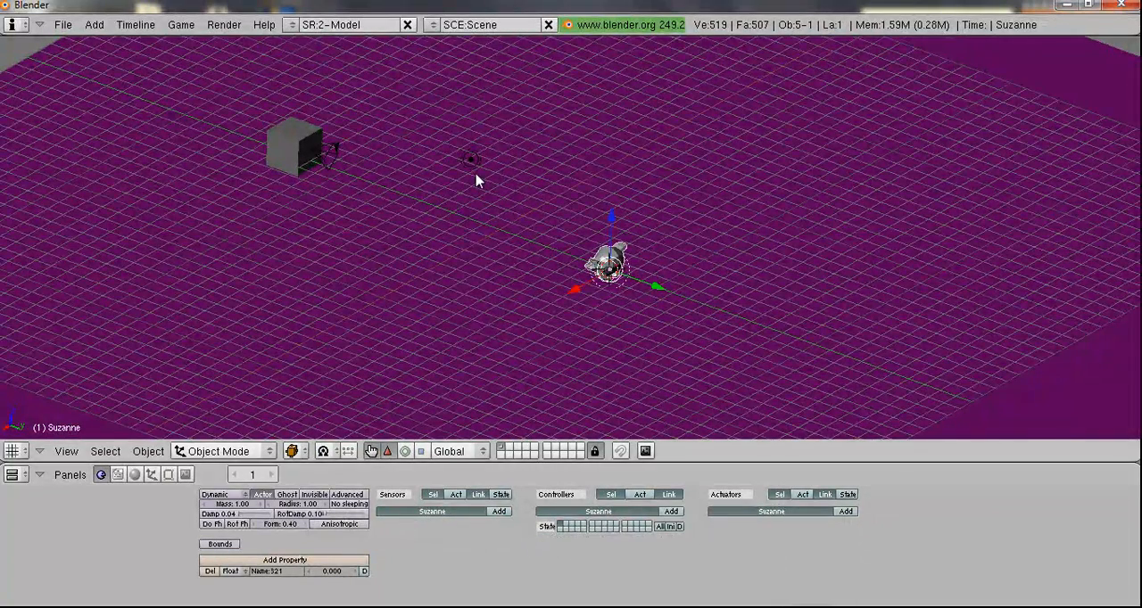
pyautogui.moveTo(476, 181)
pyautogui.mouseDown(button='middle')
pyautogui.moveTo(482, 222)
pyautogui.moveTo(449, 288)
pyautogui.moveTo(548, 370)
pyautogui.moveTo(464, 285)
pyautogui.moveTo(405, 294)
pyautogui.moveTo(438, 265)
pyautogui.moveTo(585, 243)
pyautogui.mouseUp(button='middle')
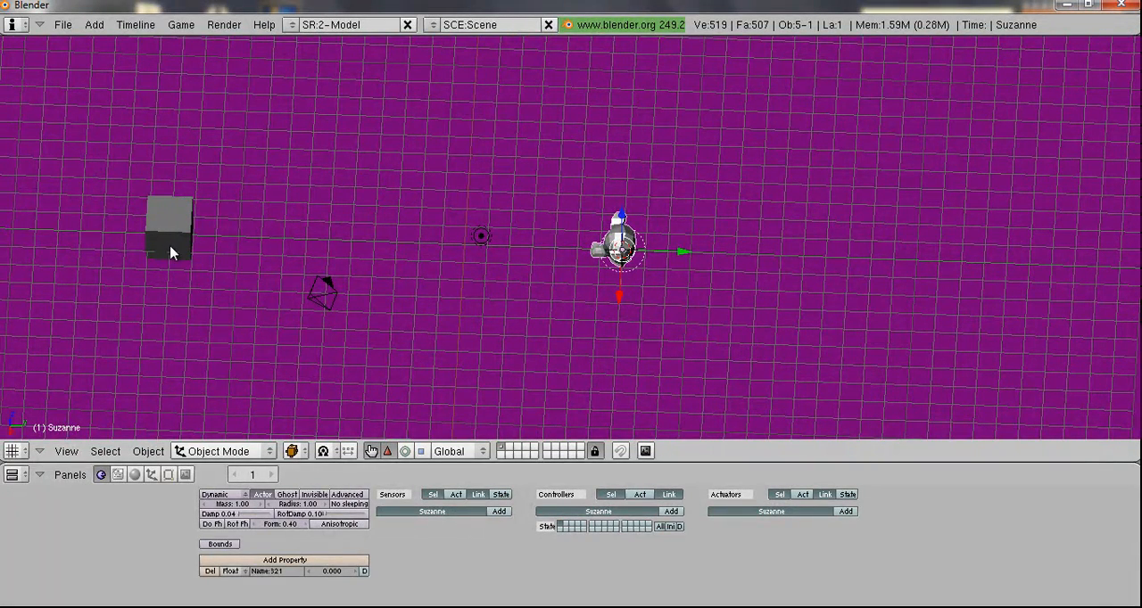
# Add a sensor, AND controller and Motion actuator to Suzanne and wire them in a chain
pyautogui.click(499, 511)
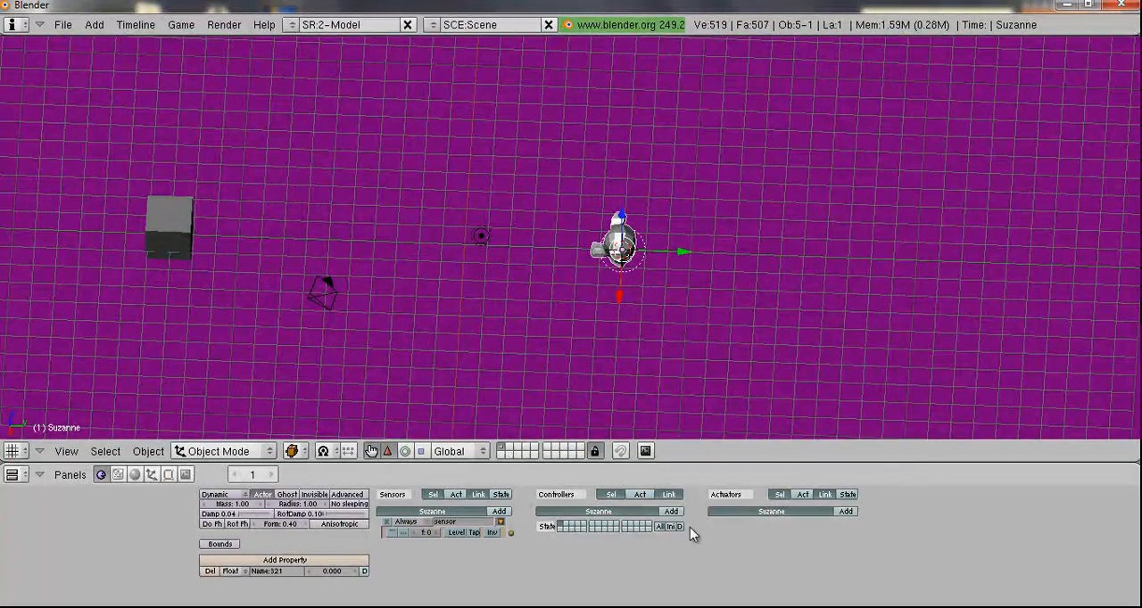
pyautogui.click(671, 511)
pyautogui.click(844, 511)
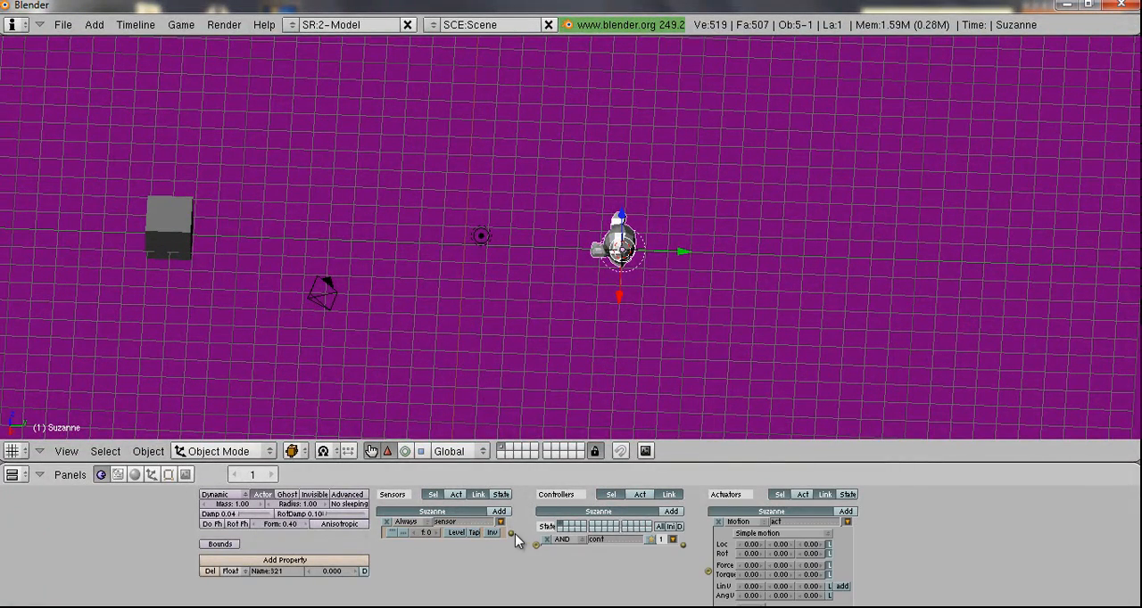
pyautogui.moveTo(511, 534)
pyautogui.mouseDown()
pyautogui.moveTo(540, 553)
pyautogui.moveTo(536, 544)
pyautogui.mouseUp()
pyautogui.moveTo(684, 545); pyautogui.dragTo(708, 571)
# Make the sensor a Near sensor for property 123 with distance 10
pyautogui.click(409, 521)
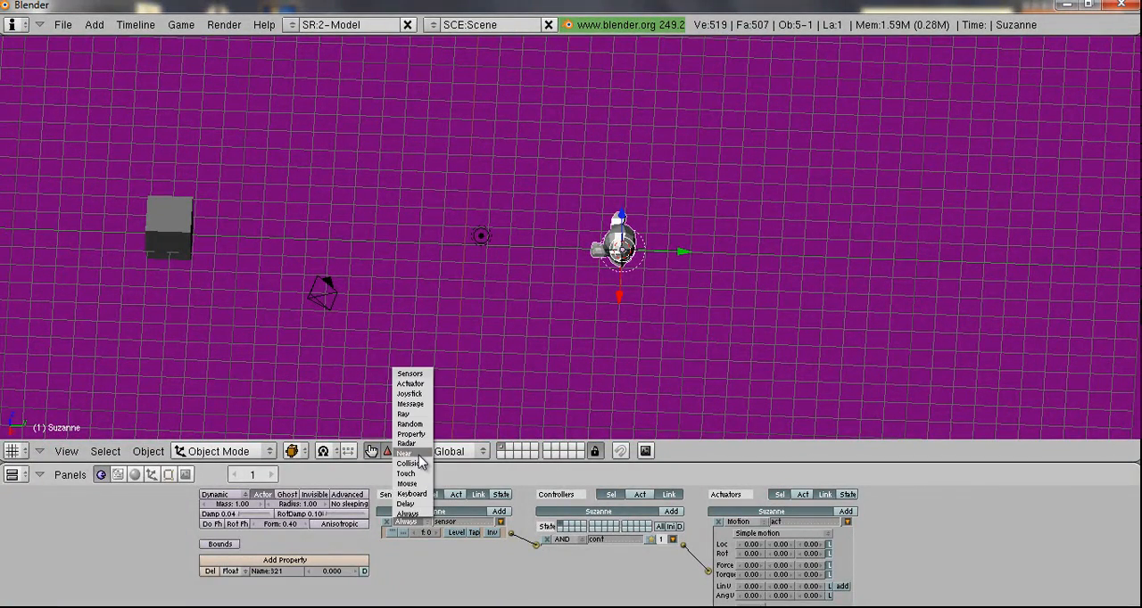
pyautogui.click(410, 453)
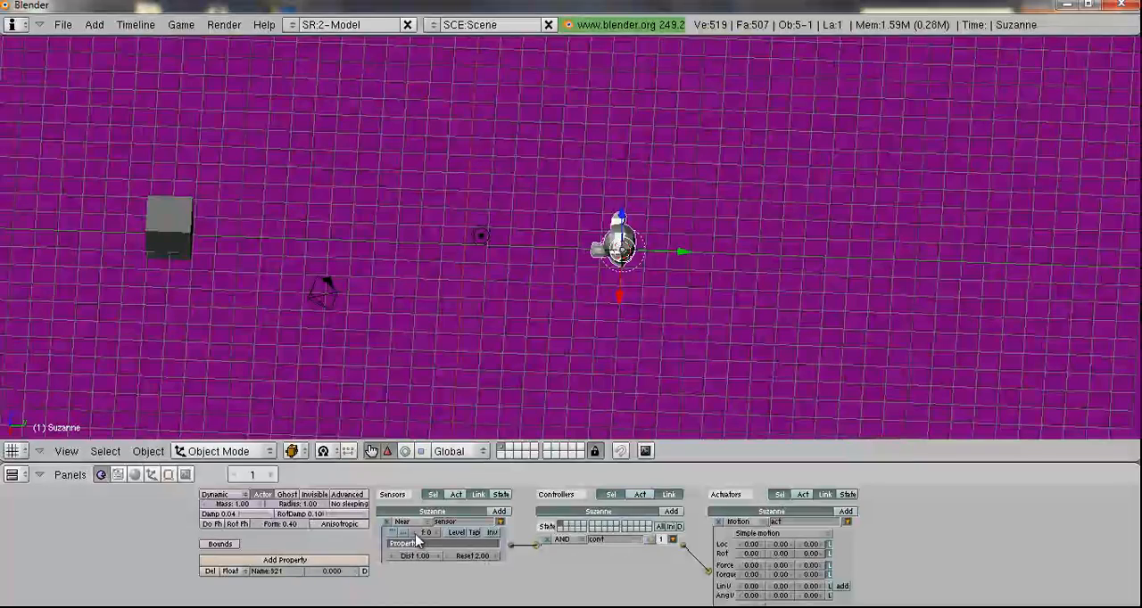
pyautogui.click(420, 544)
pyautogui.write('123')
pyautogui.rightClick(175, 243)
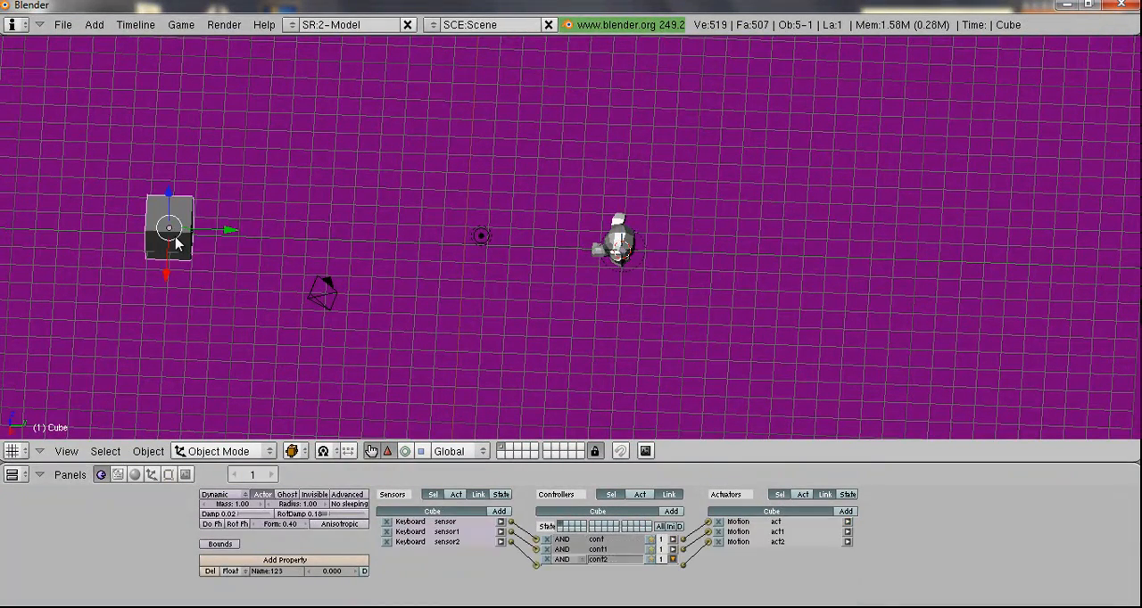
pyautogui.rightClick(630, 234)
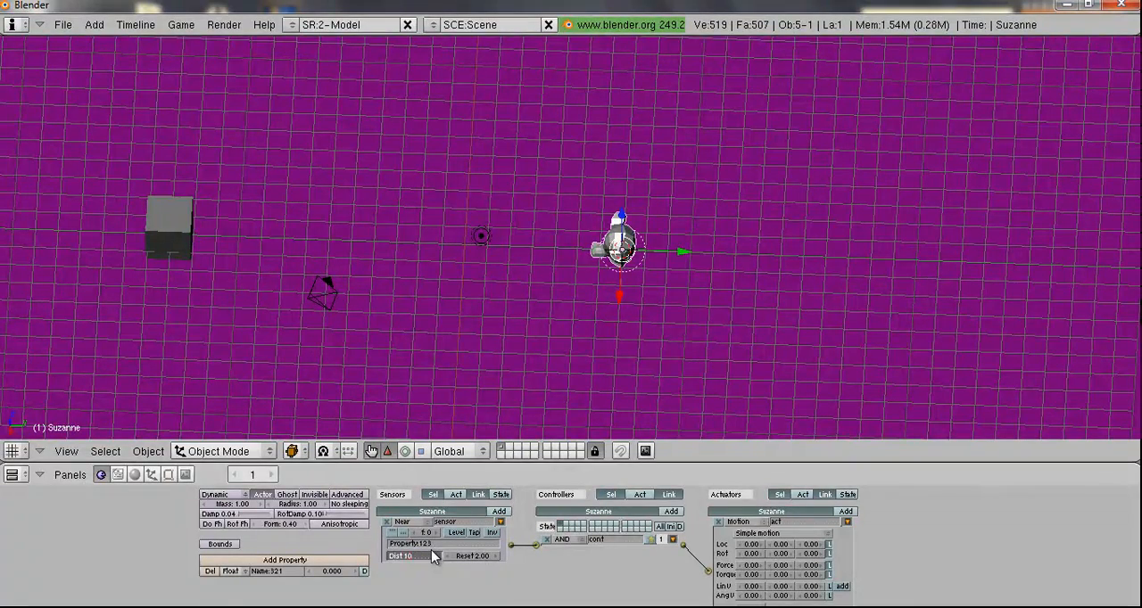
pyautogui.press('Return')
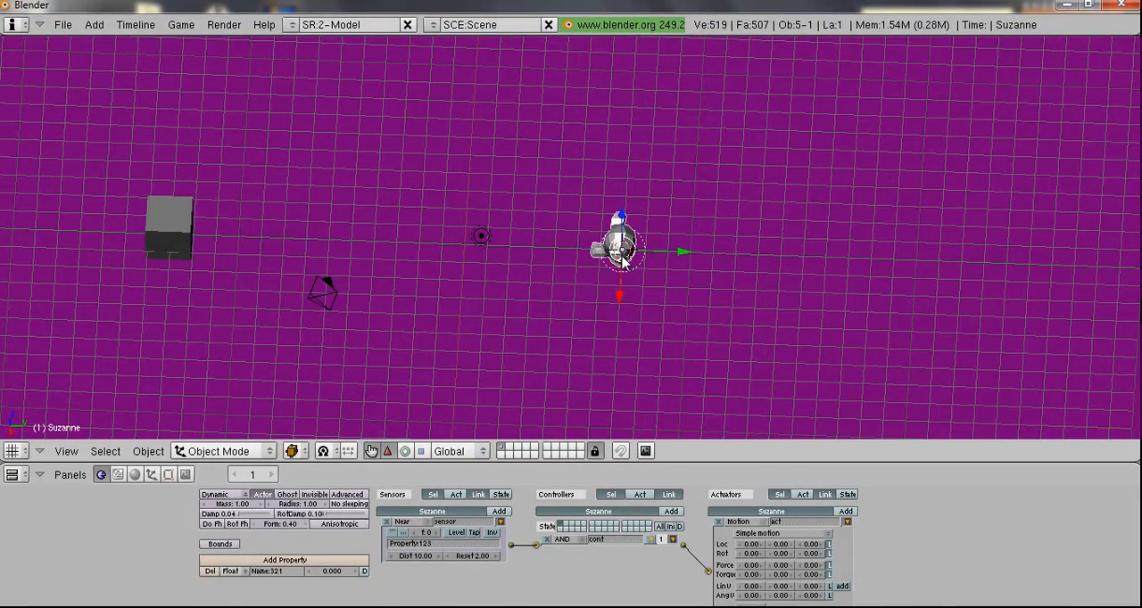
pyautogui.moveTo(619, 364); pyautogui.dragTo(262, 420, button='middle')
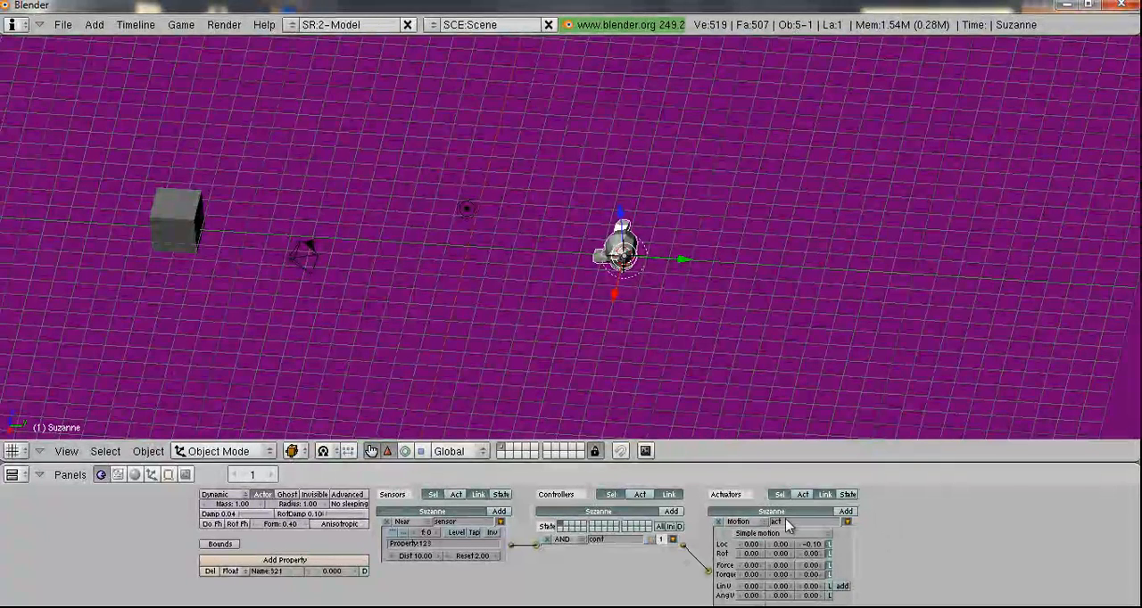
# Add a second actuator to Suzanne, wire it to the controller and make it Edit Object
pyautogui.click(845, 512)
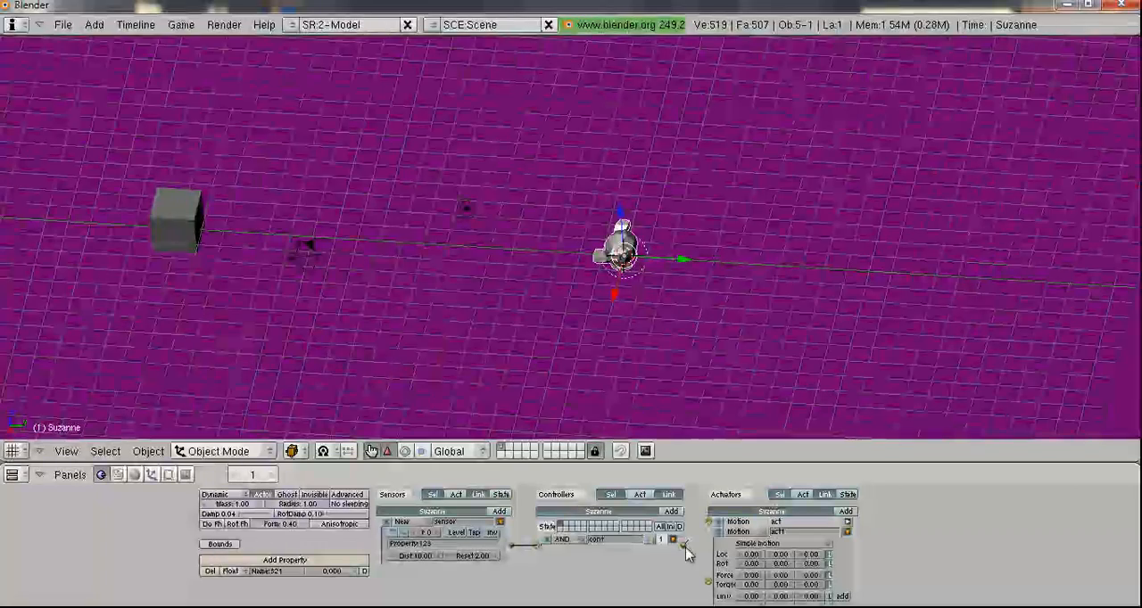
pyautogui.moveTo(683, 540); pyautogui.dragTo(707, 581)
pyautogui.click(749, 535)
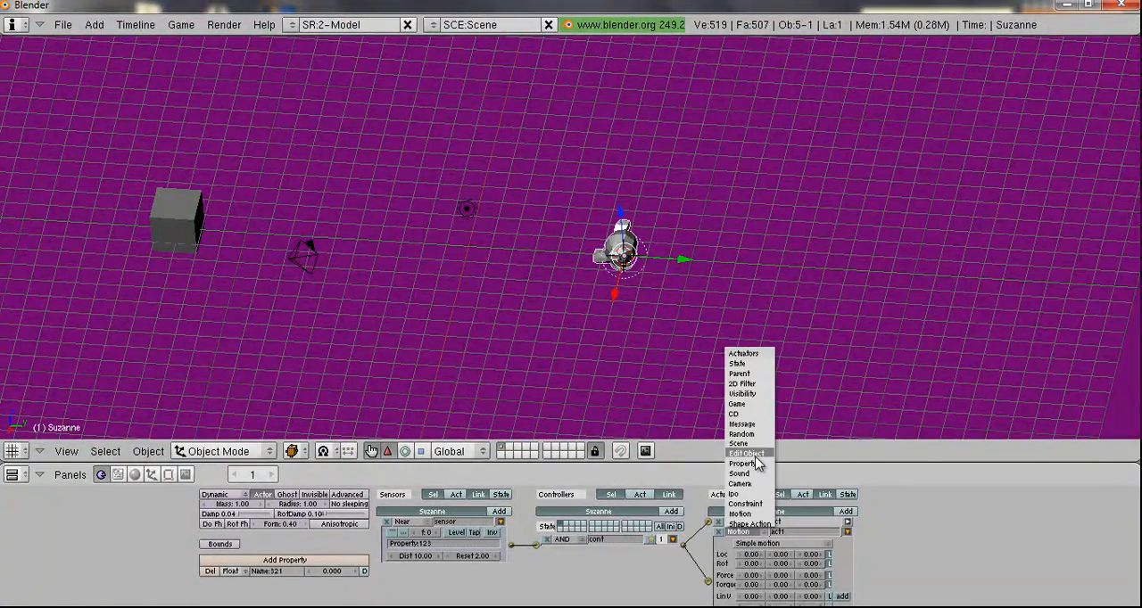
pyautogui.click(761, 464)
# Set the Edit Object actuator's target to Cube and its mode to Track to
pyautogui.click(771, 555)
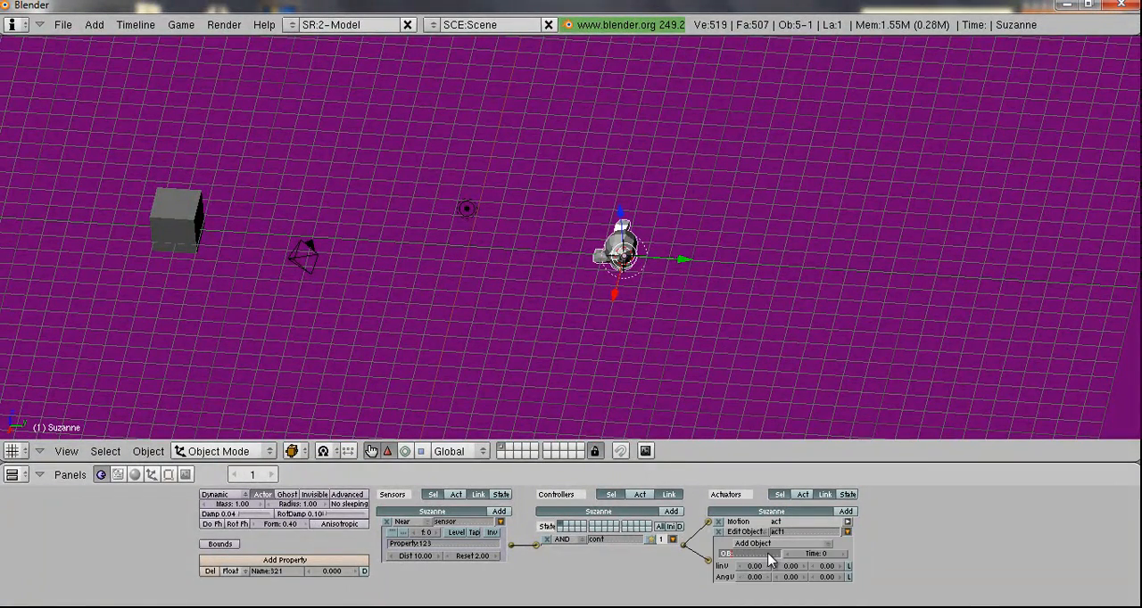
pyautogui.write('cCube')
pyautogui.press('capslock')
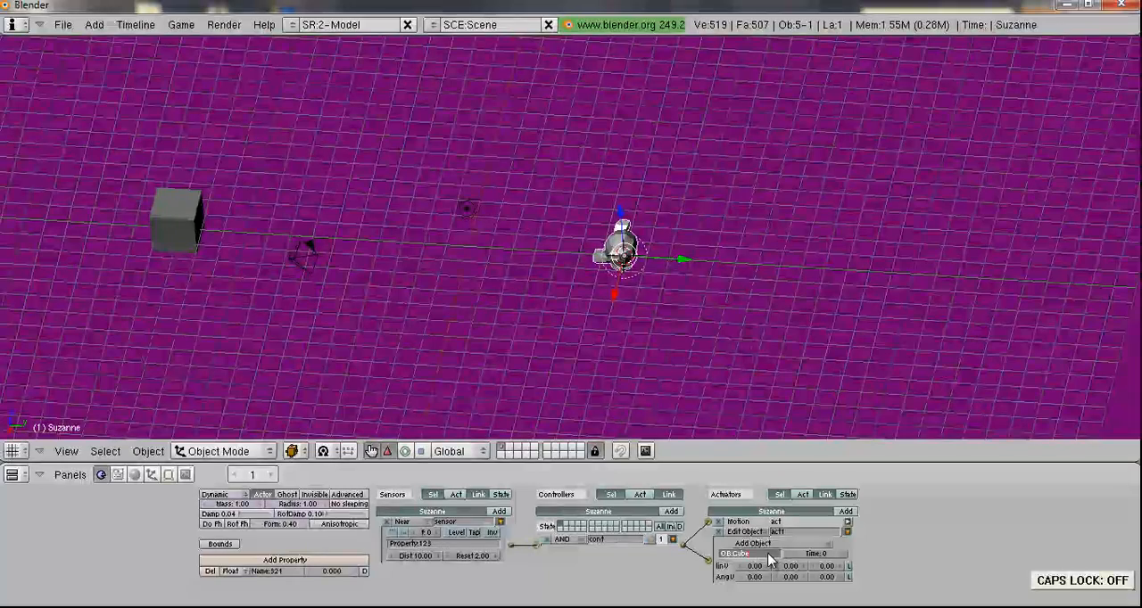
pyautogui.press('Return')
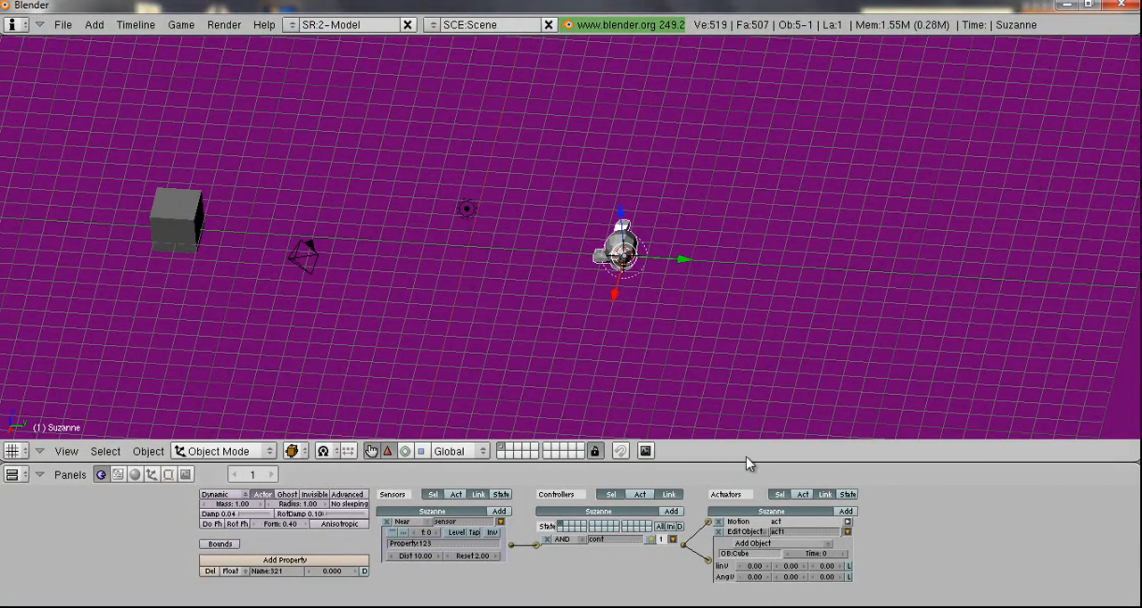
pyautogui.click(769, 532)
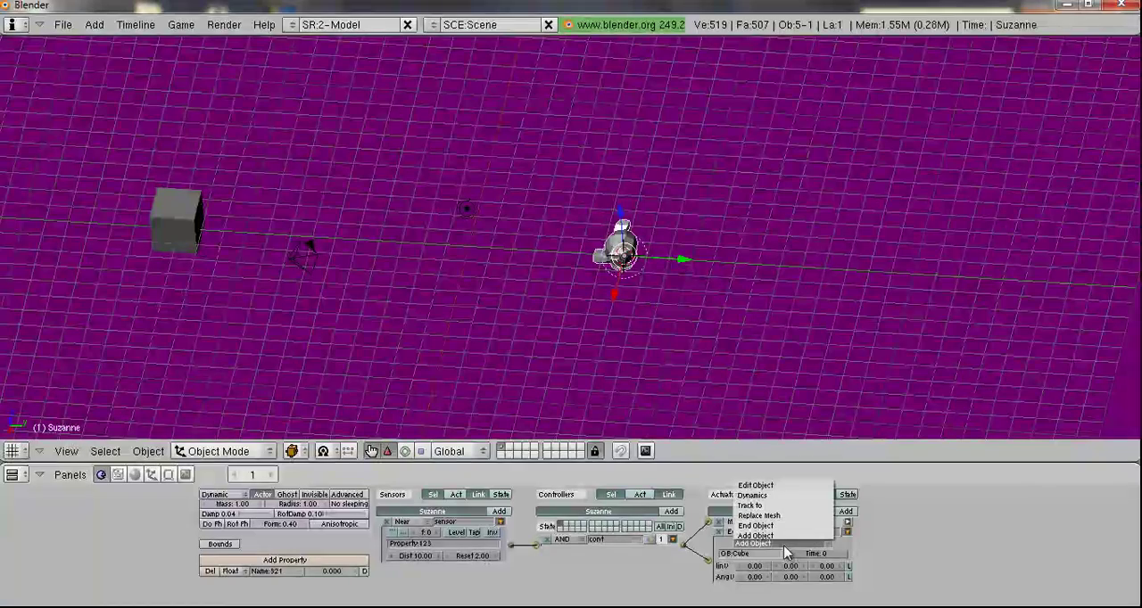
pyautogui.click(754, 505)
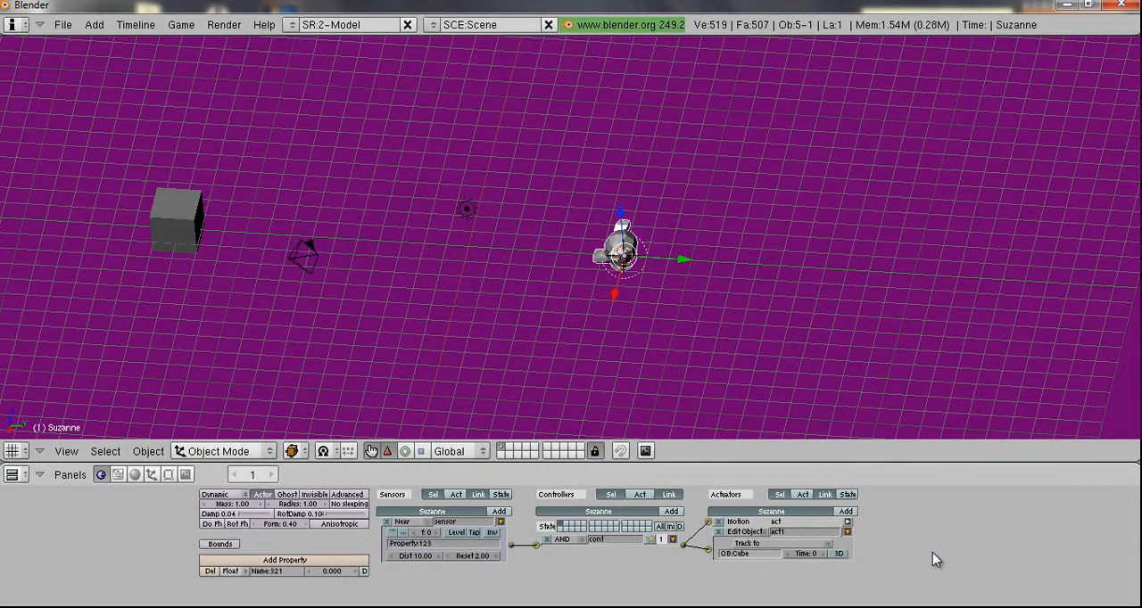
pyautogui.press('p')
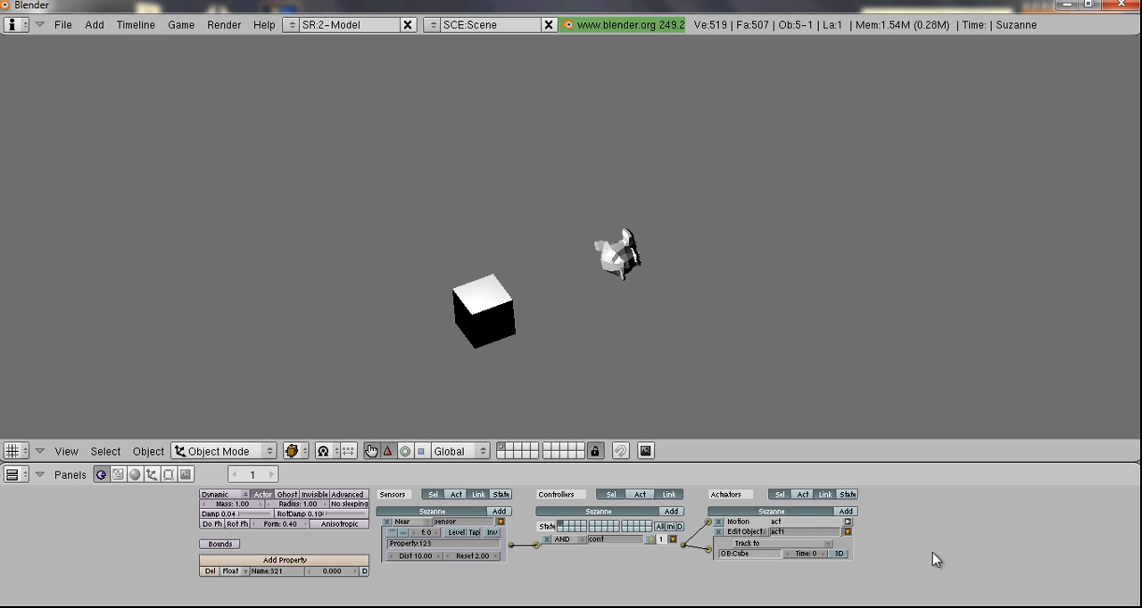
# Set Suzanne's Motion actuator Loc Y to -0.10 and run the game to test the chase
pyautogui.press('Escape')
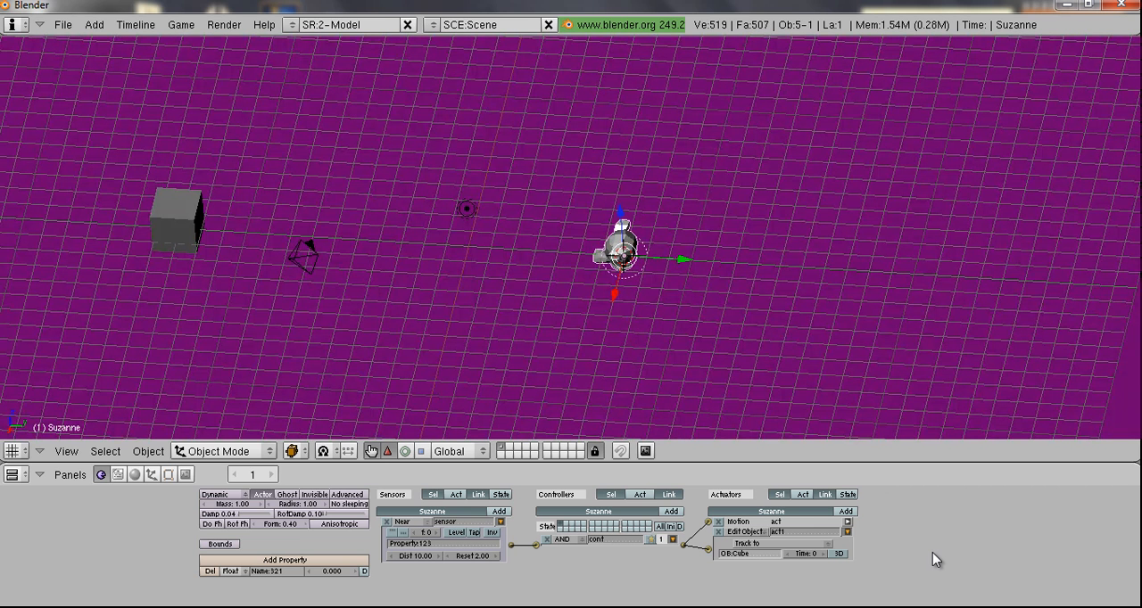
pyautogui.rightClick(622, 247)
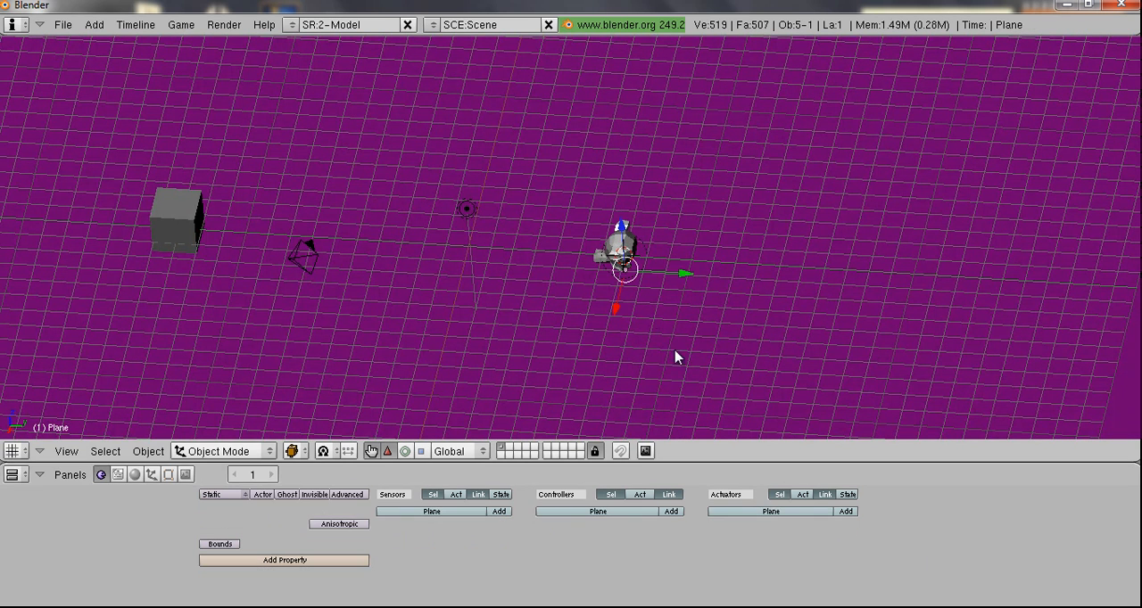
pyautogui.rightClick(616, 243)
pyautogui.click(847, 521)
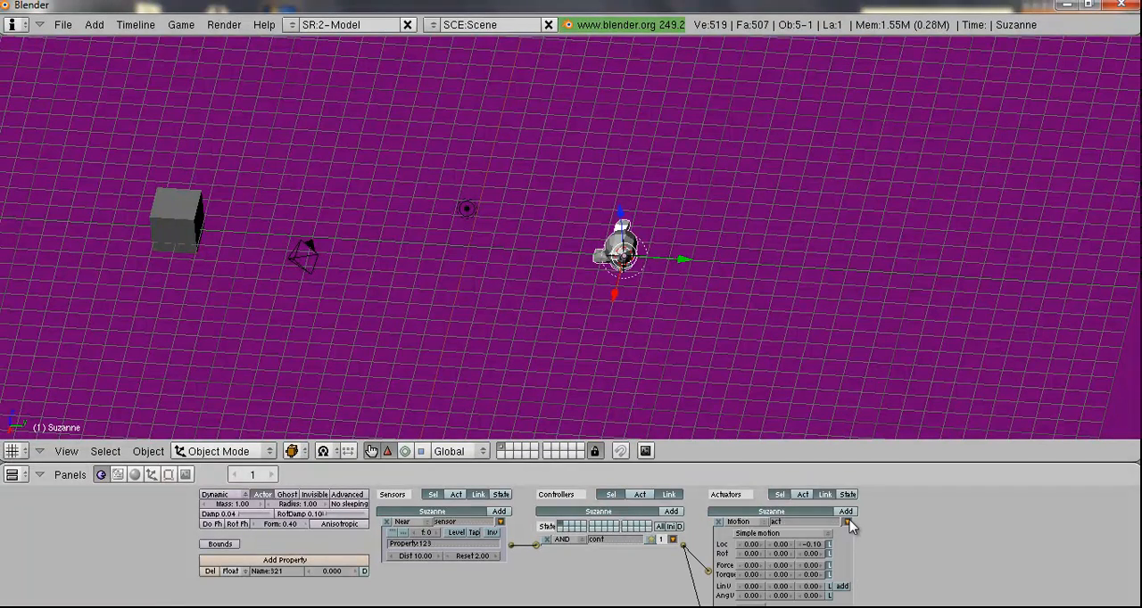
pyautogui.click(769, 546)
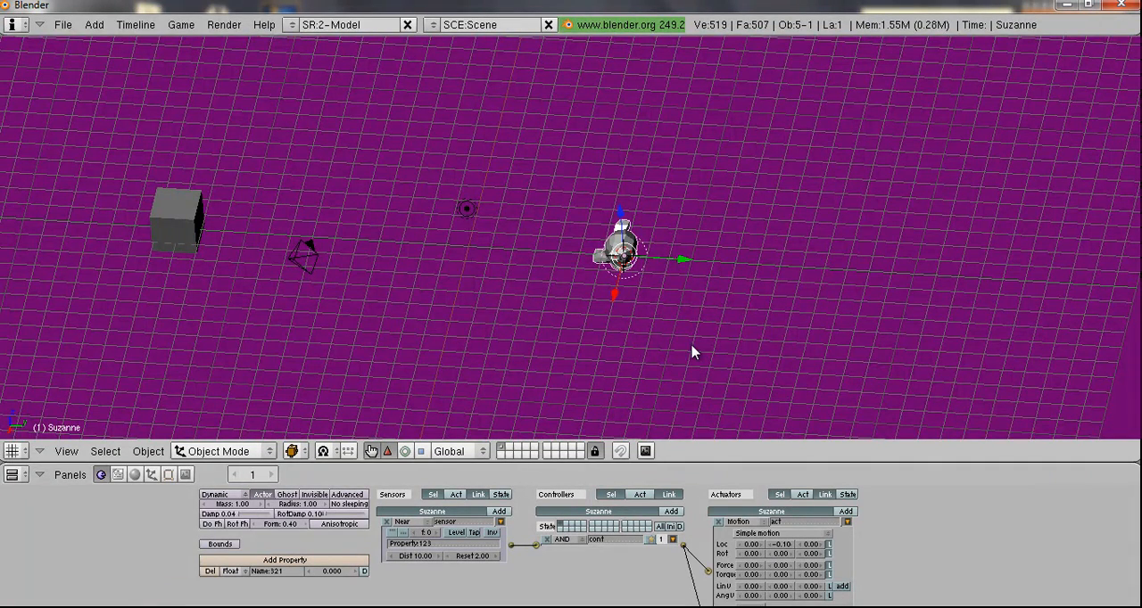
pyautogui.press('p')
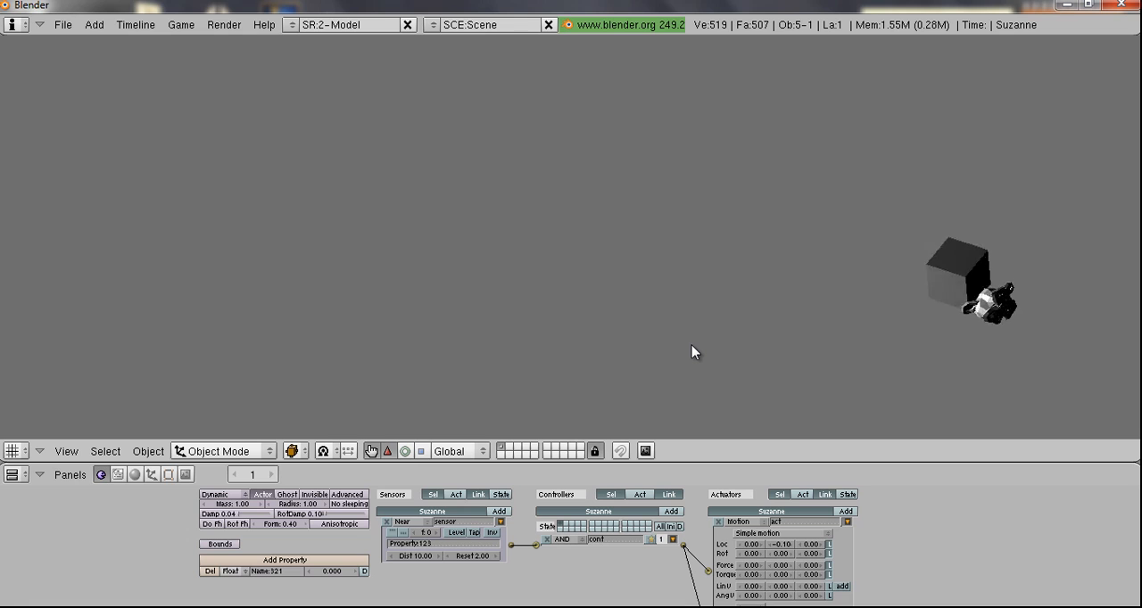
# Exit the game and orbit the view to look down on Suzanne and the cube
pyautogui.press('Escape')
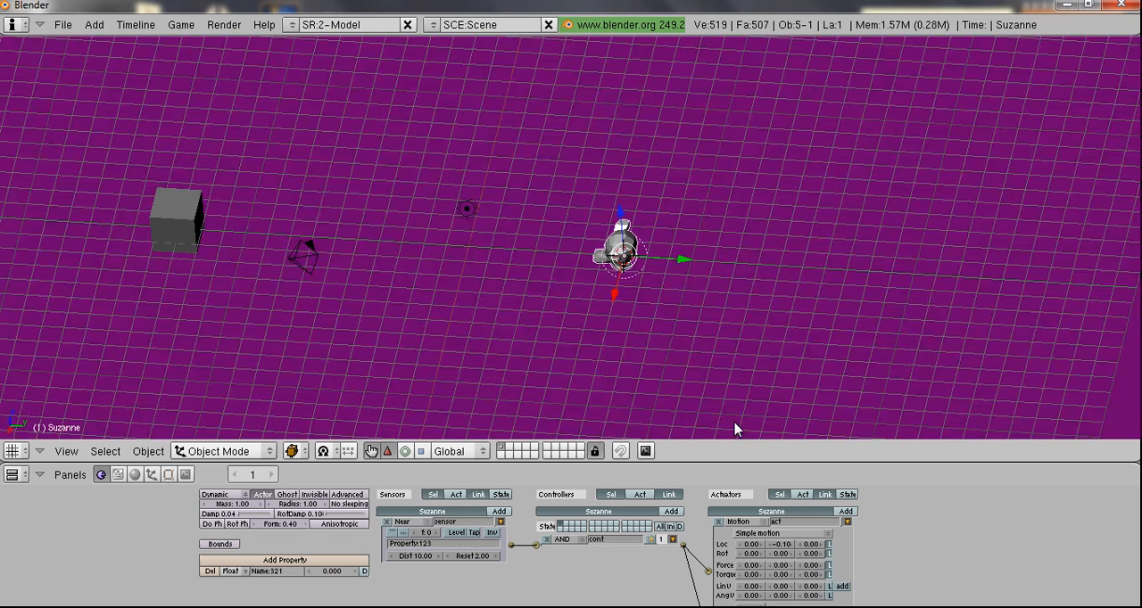
pyautogui.moveTo(645, 351)
pyautogui.mouseDown(button='middle')
pyautogui.moveTo(640, 380)
pyautogui.moveTo(678, 339)
pyautogui.moveTo(711, 265)
pyautogui.moveTo(559, 400)
pyautogui.moveTo(625, 373)
pyautogui.moveTo(490, 308)
pyautogui.moveTo(548, 273)
pyautogui.moveTo(533, 300)
pyautogui.moveTo(530, 290)
pyautogui.mouseUp(button='middle')
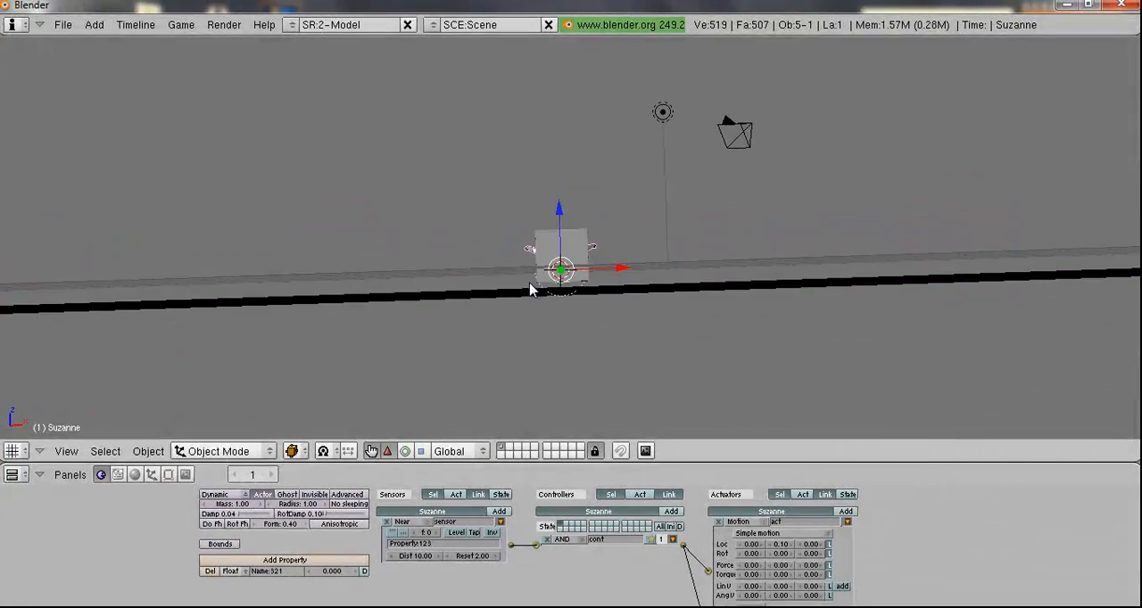
pyautogui.moveTo(606, 290)
pyautogui.mouseDown(button='middle')
pyautogui.moveTo(622, 344)
pyautogui.moveTo(546, 358)
pyautogui.moveTo(133, 250)
pyautogui.moveTo(229, 321)
pyautogui.moveTo(311, 333)
pyautogui.mouseUp(button='middle')
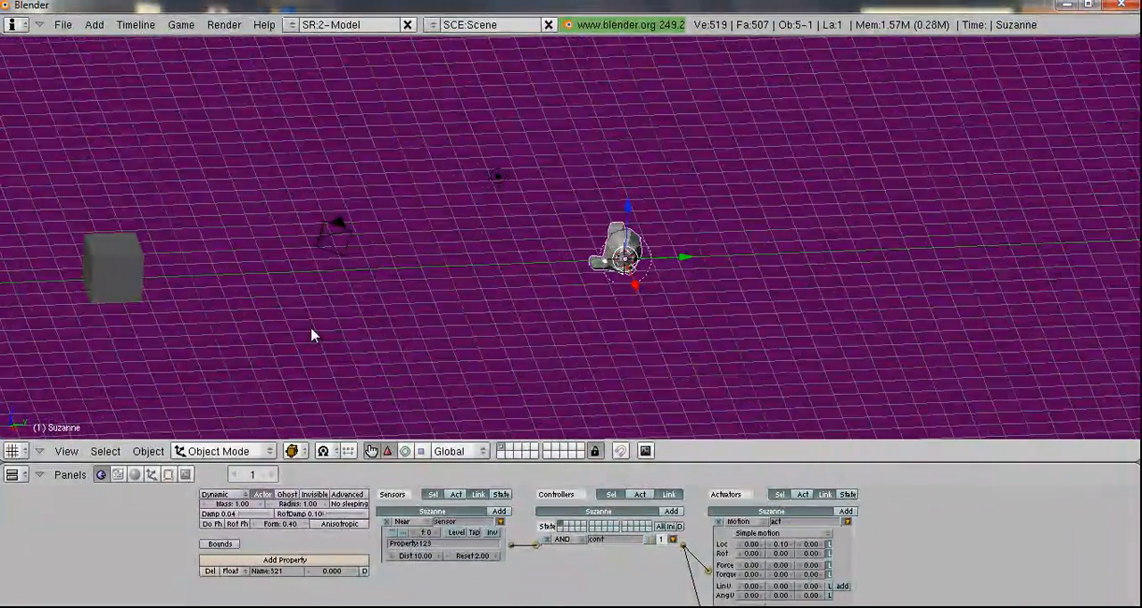
pyautogui.press('p')
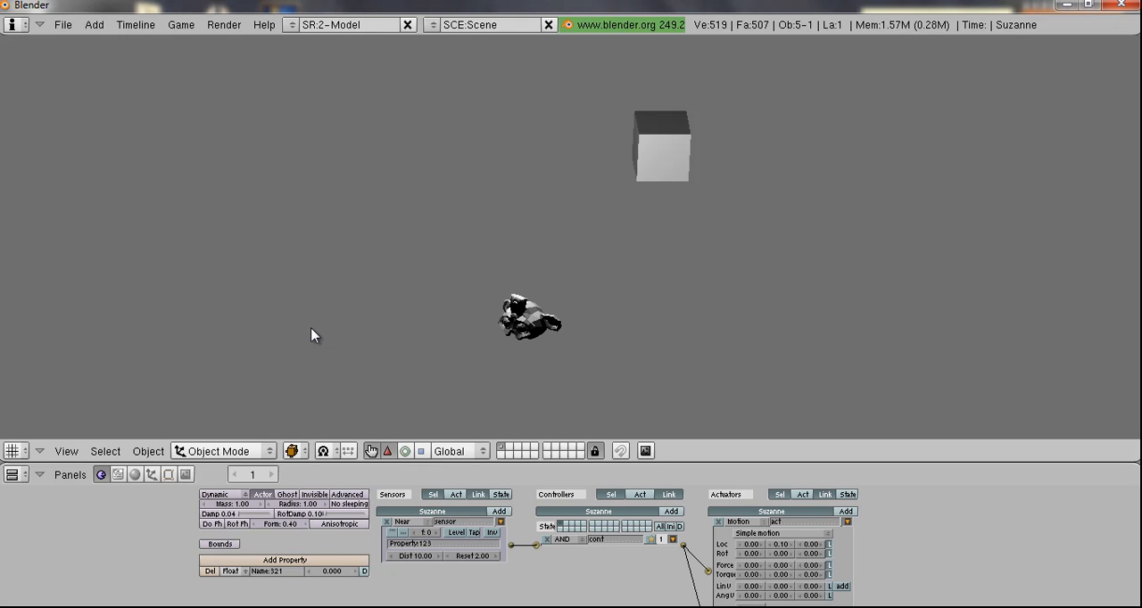
# Collapse Suzanne's actuators into compact rows and switch the 3D view to Top
pyautogui.press('Escape')
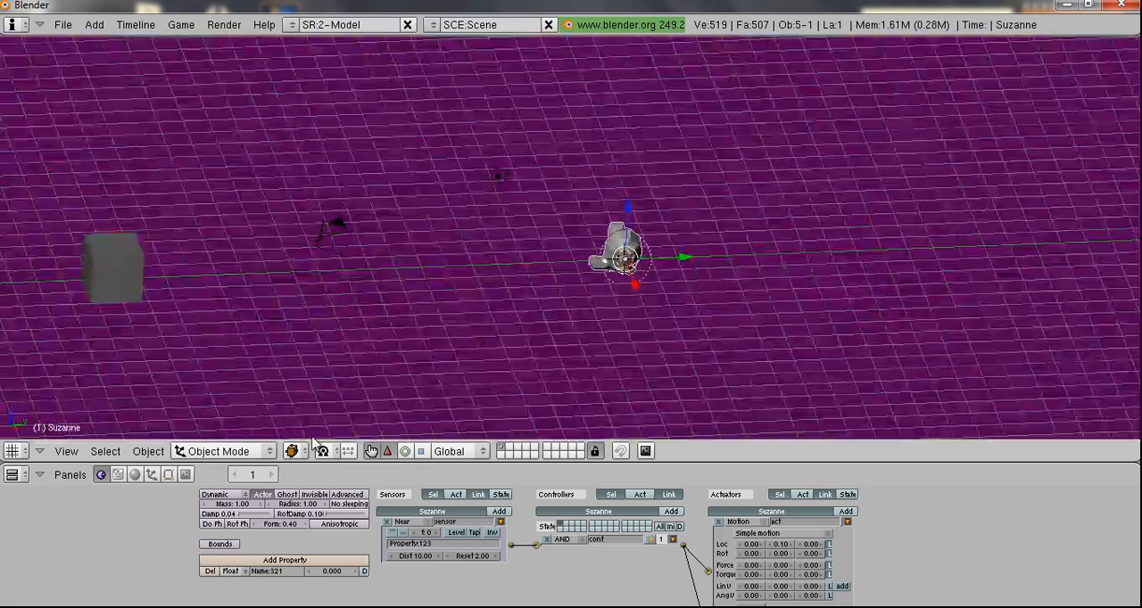
pyautogui.click(404, 524)
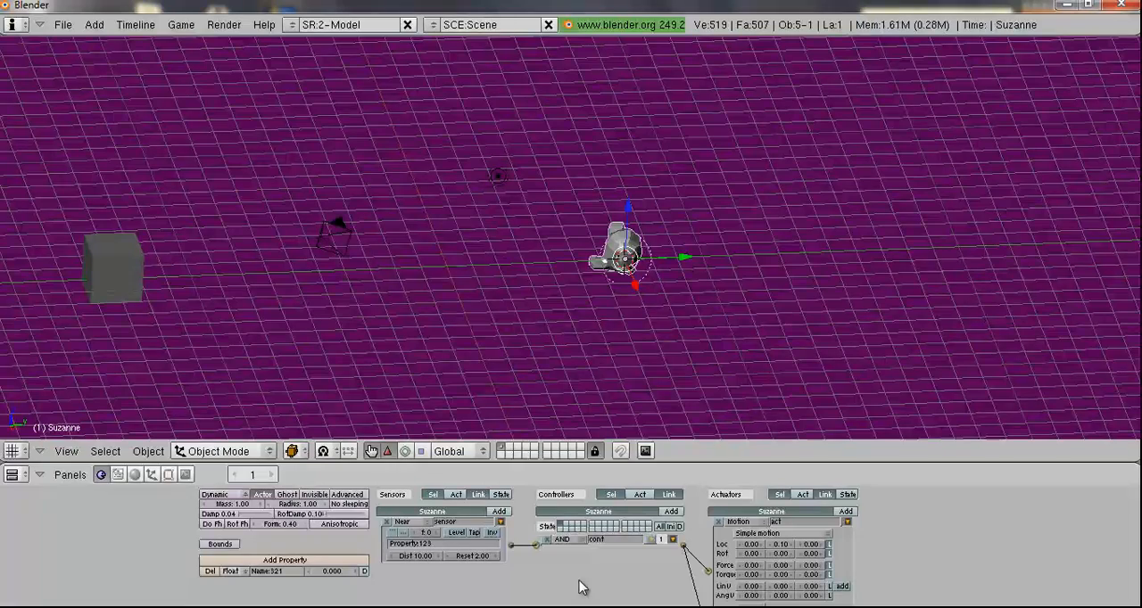
pyautogui.click(847, 521)
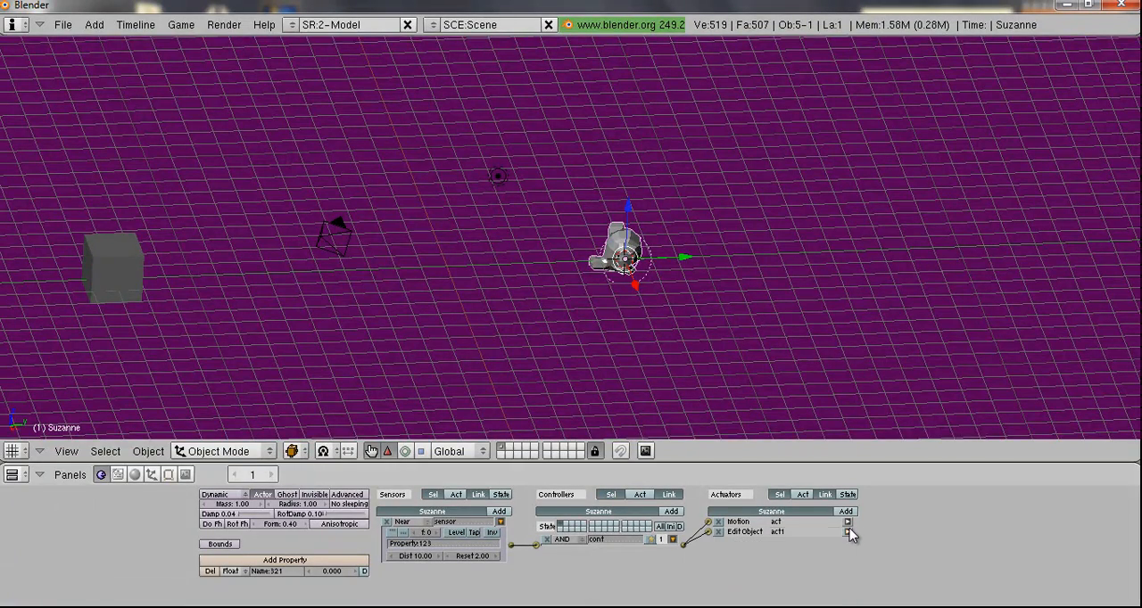
pyautogui.scroll(-3, 265, 190)
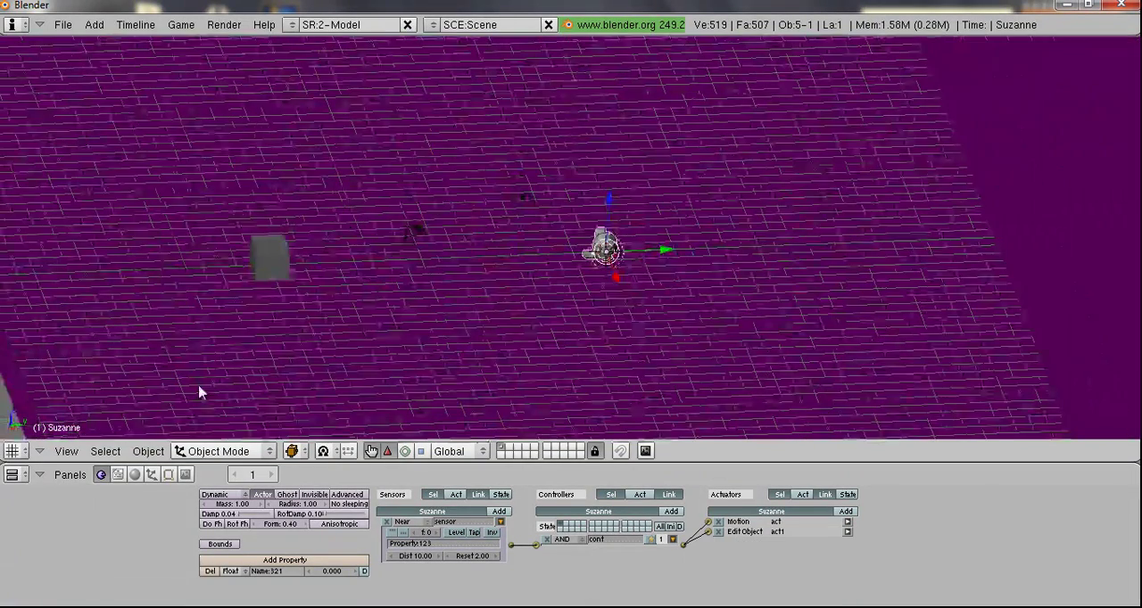
pyautogui.click(66, 452)
pyautogui.click(97, 311)
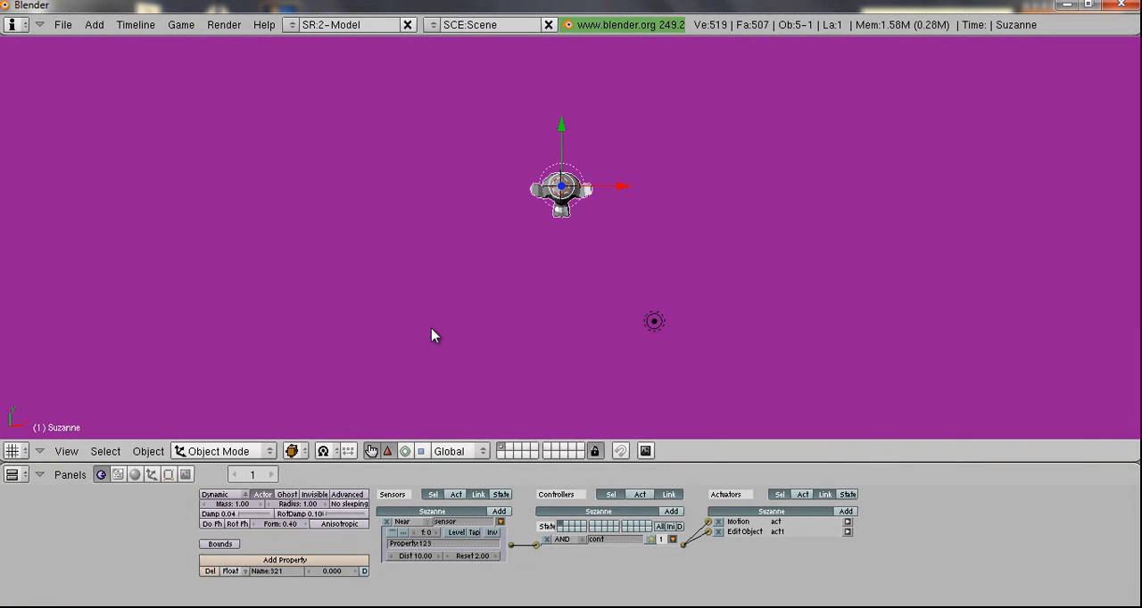
# Add an Empty to the scene and switch to an empty layer
pyautogui.press('space')
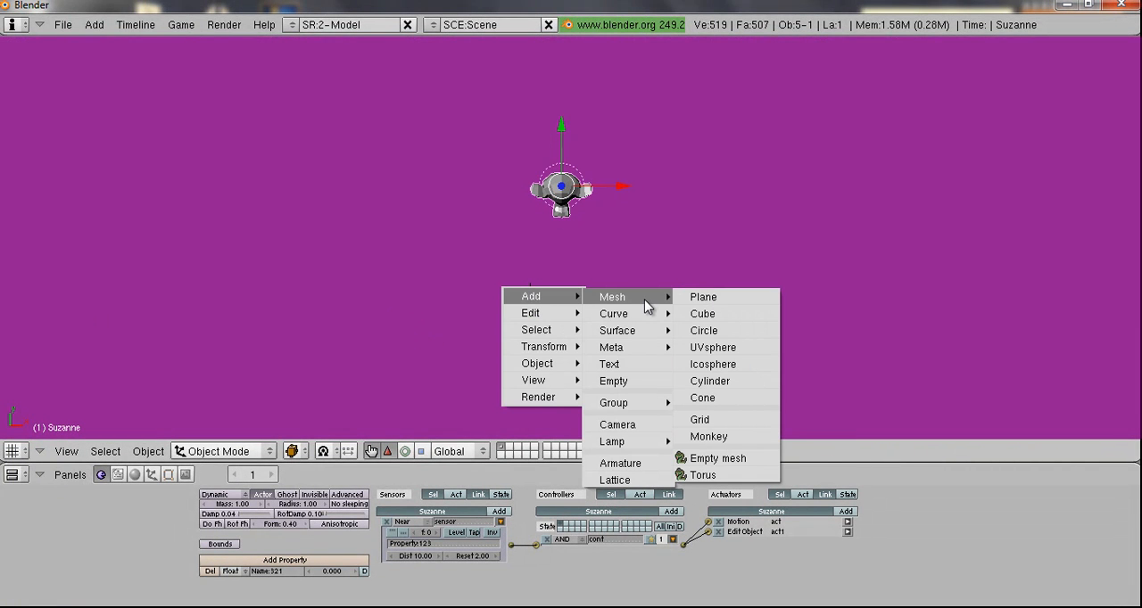
pyautogui.click(630, 383)
pyautogui.moveTo(630, 383)
pyautogui.mouseDown(button='middle')
pyautogui.moveTo(553, 342)
pyautogui.moveTo(607, 398)
pyautogui.moveTo(777, 319)
pyautogui.moveTo(770, 257)
pyautogui.moveTo(500, 260)
pyautogui.moveTo(637, 372)
pyautogui.moveTo(636, 359)
pyautogui.moveTo(487, 381)
pyautogui.mouseUp(button='middle')
pyautogui.click(515, 450)
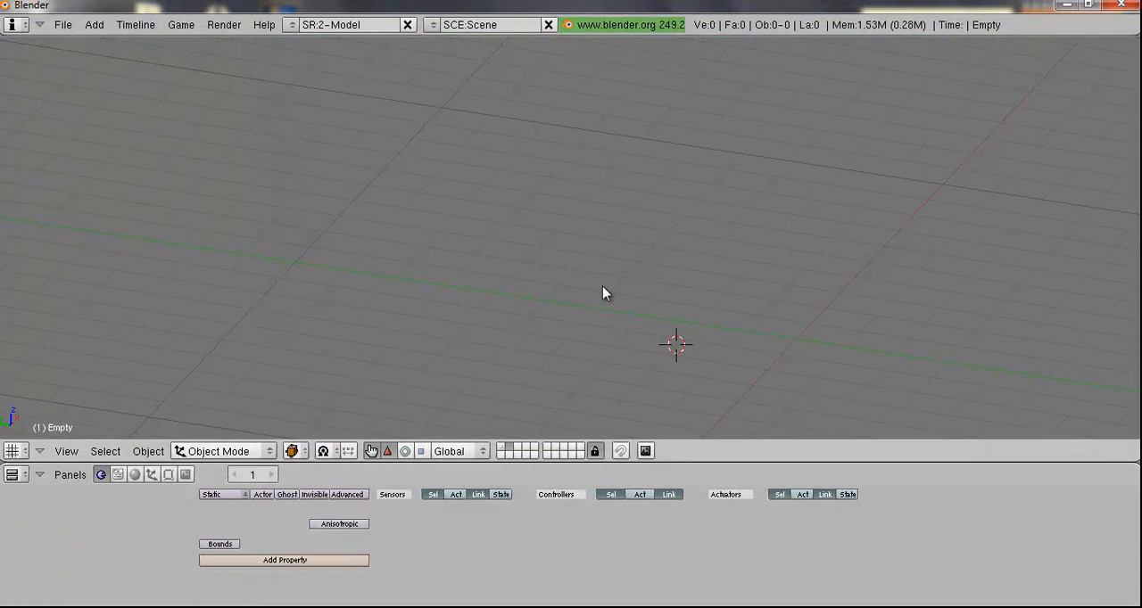
# Add a default UV sphere, shrink it to about an eighth and make it a Dynamic physics object
pyautogui.press('space')
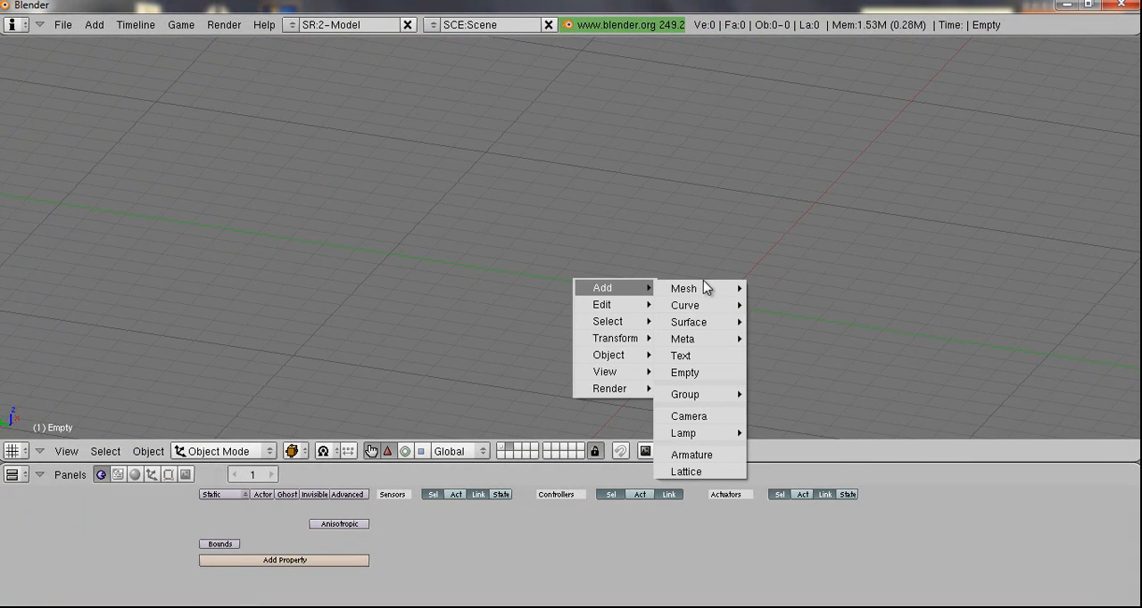
pyautogui.moveTo(685, 288)
pyautogui.click(786, 340)
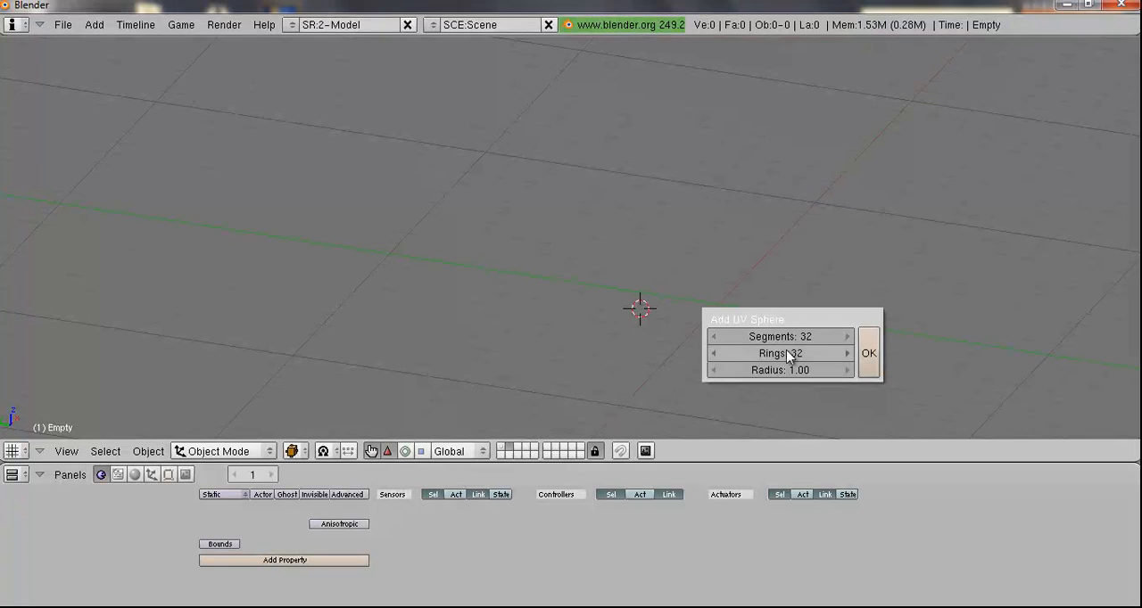
pyautogui.click(868, 353)
pyautogui.press('s')
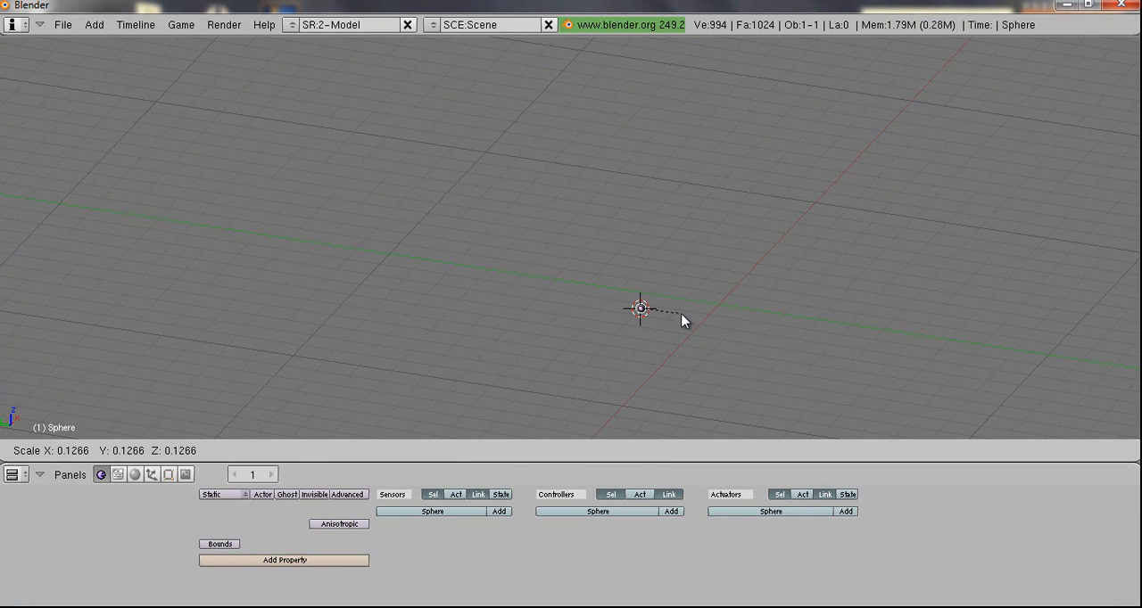
pyautogui.click(683, 321)
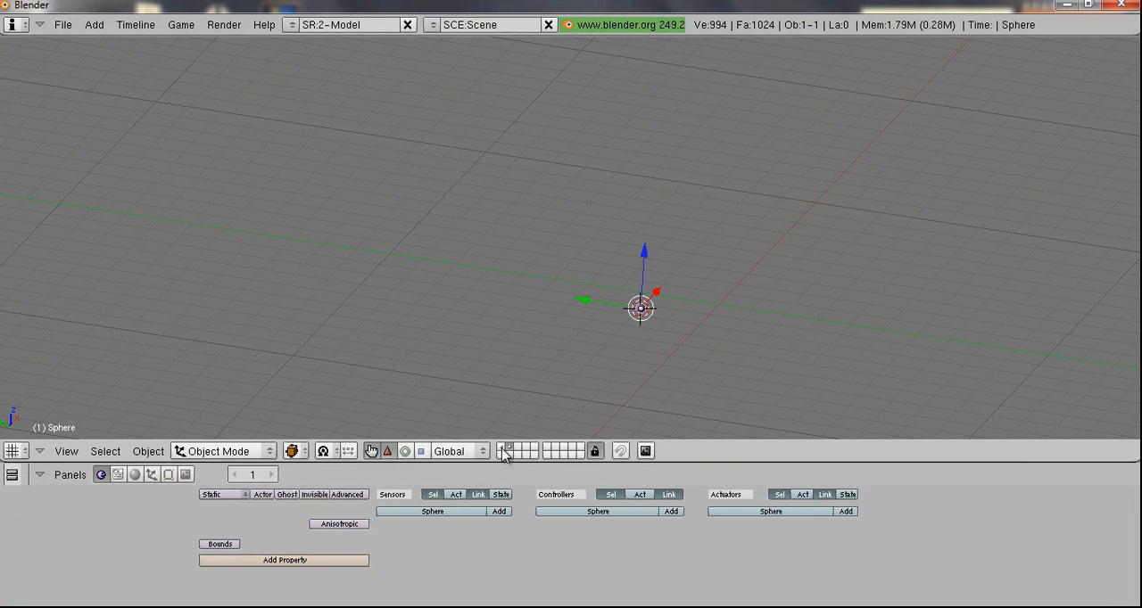
pyautogui.click(234, 495)
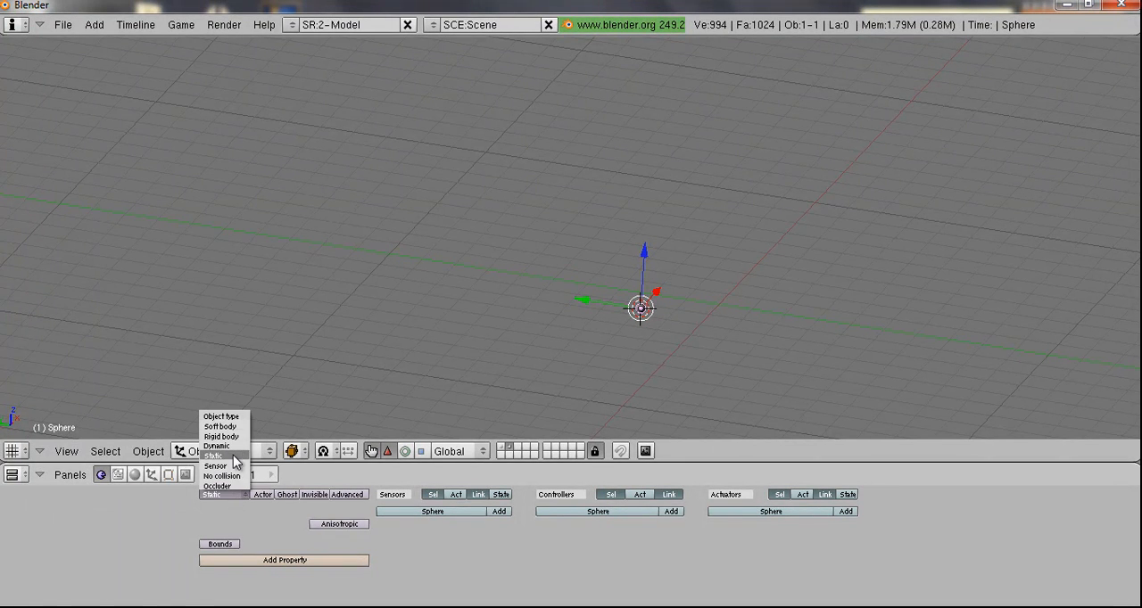
pyautogui.click(218, 446)
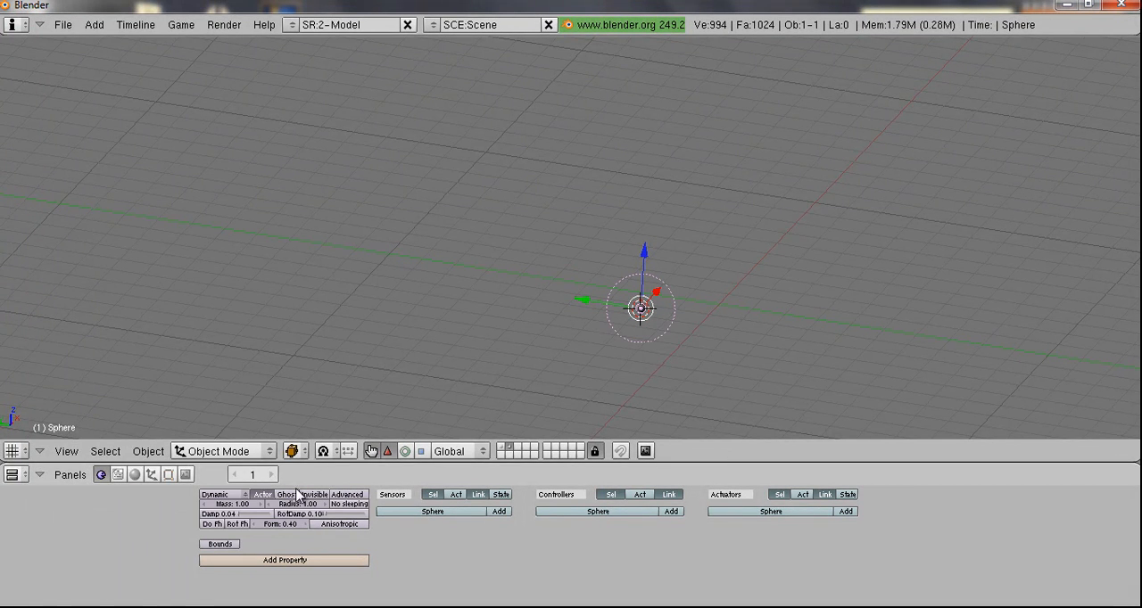
# Test-run the game, then give the Empty an AND controller wired to a new actuator
pyautogui.press('p')
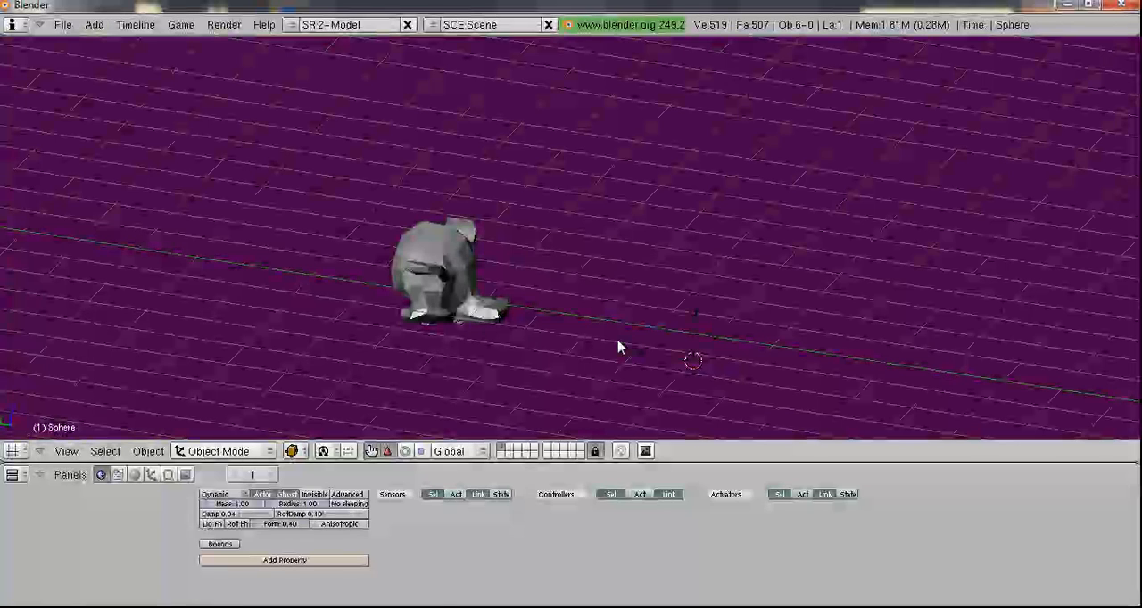
pyautogui.rightClick(694, 357)
pyautogui.click(499, 511)
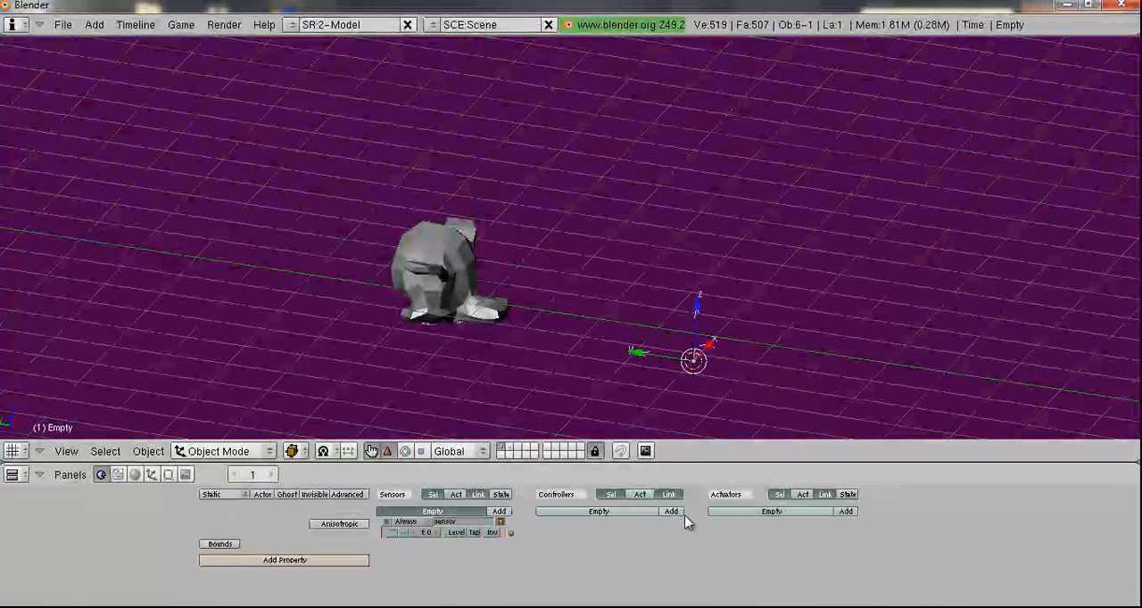
pyautogui.click(671, 511)
pyautogui.click(844, 511)
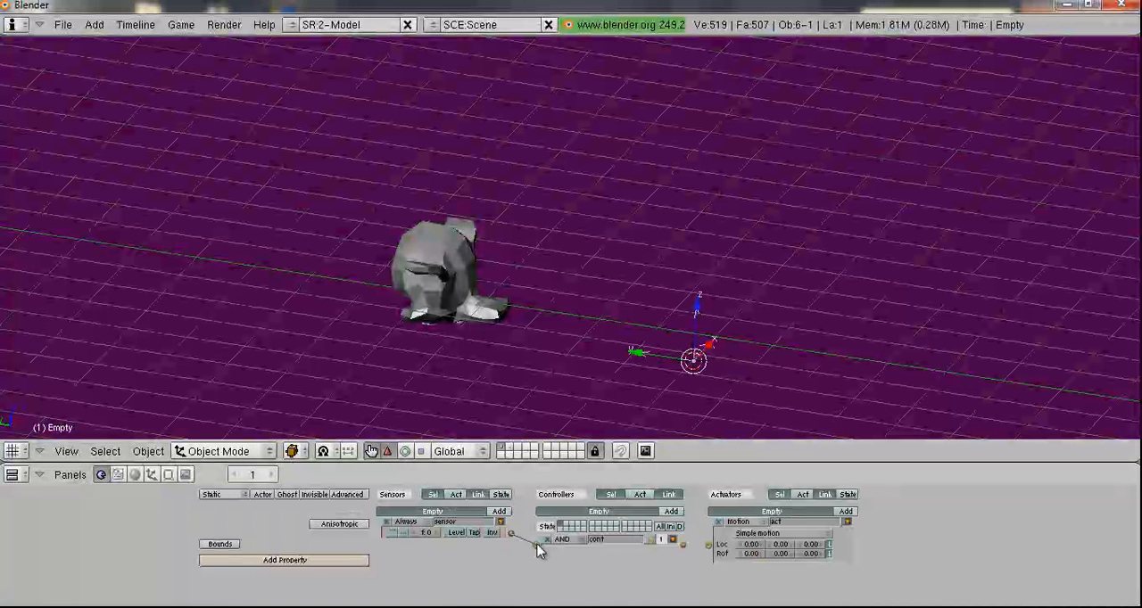
pyautogui.moveTo(682, 544); pyautogui.dragTo(708, 545)
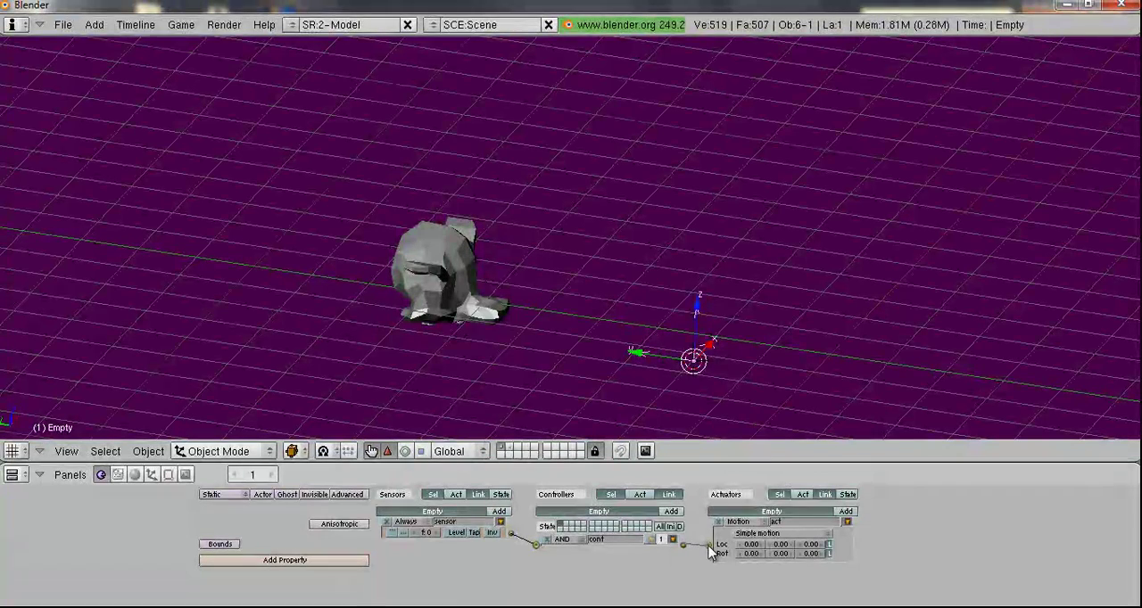
# Make the actuator Edit Object > Add Object with OB: Sphere and verify the sphere on its layer
pyautogui.click(747, 522)
pyautogui.click(746, 454)
pyautogui.write('OB:Sph')
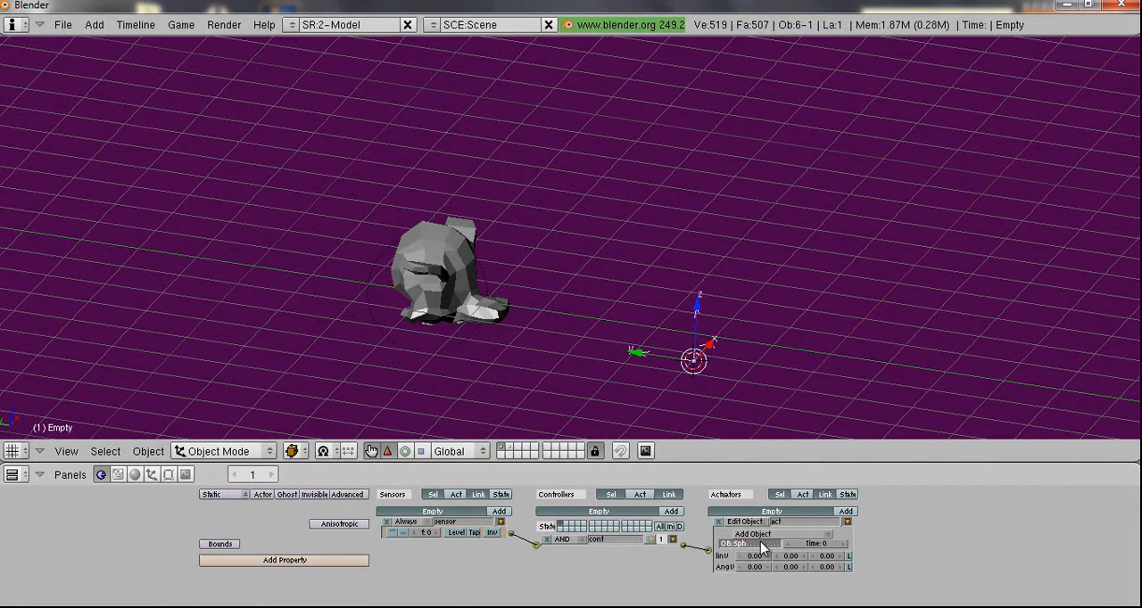
pyautogui.write('ere')
pyautogui.press('Return')
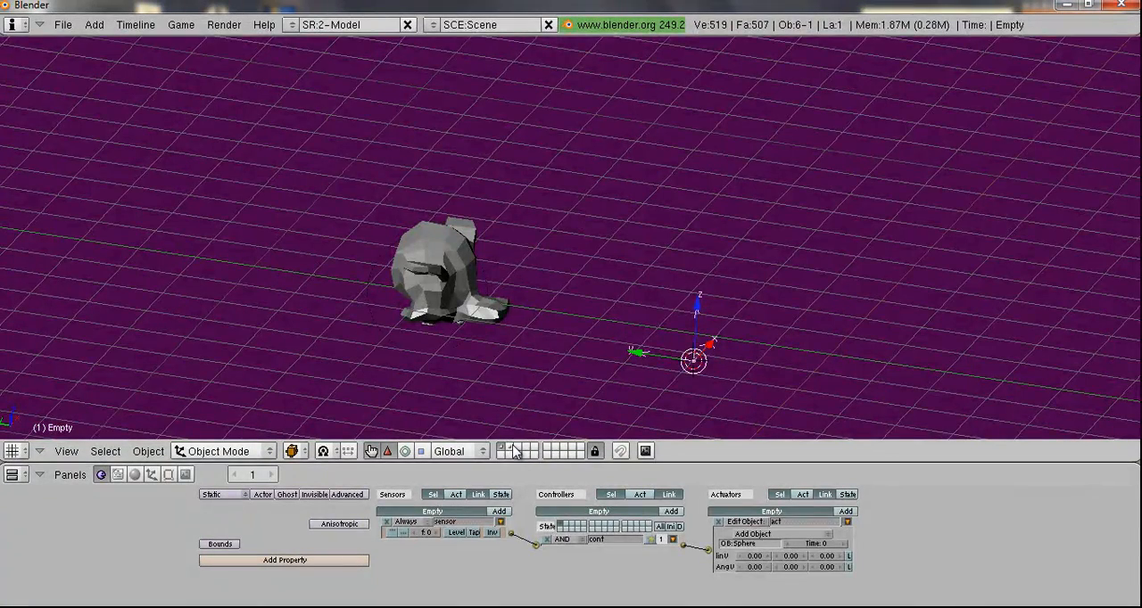
pyautogui.click(515, 451)
pyautogui.rightClick(695, 365)
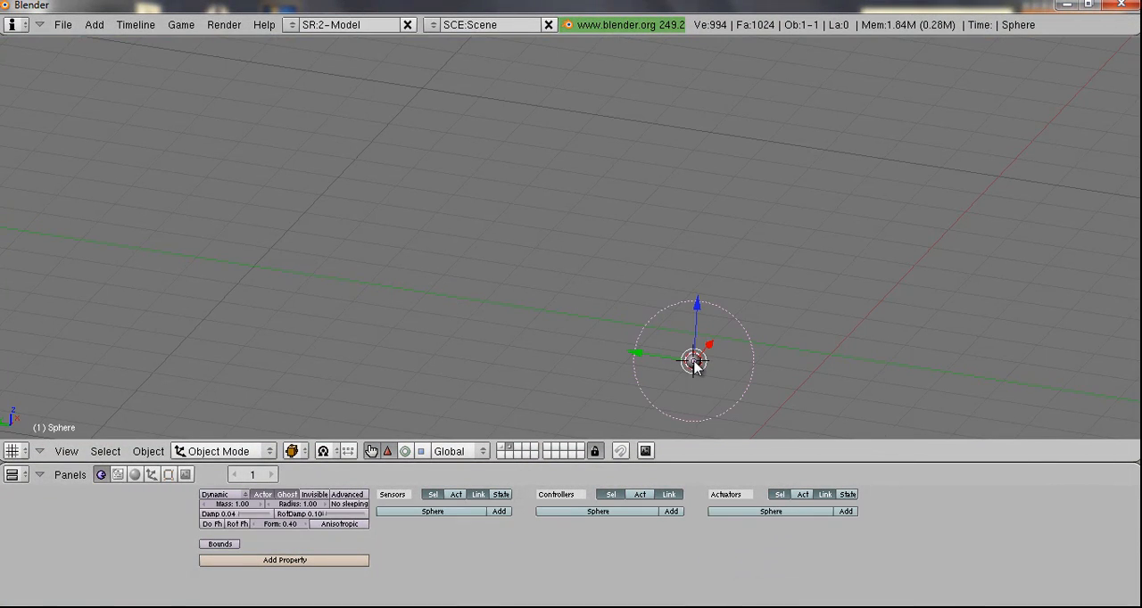
pyautogui.click(504, 452)
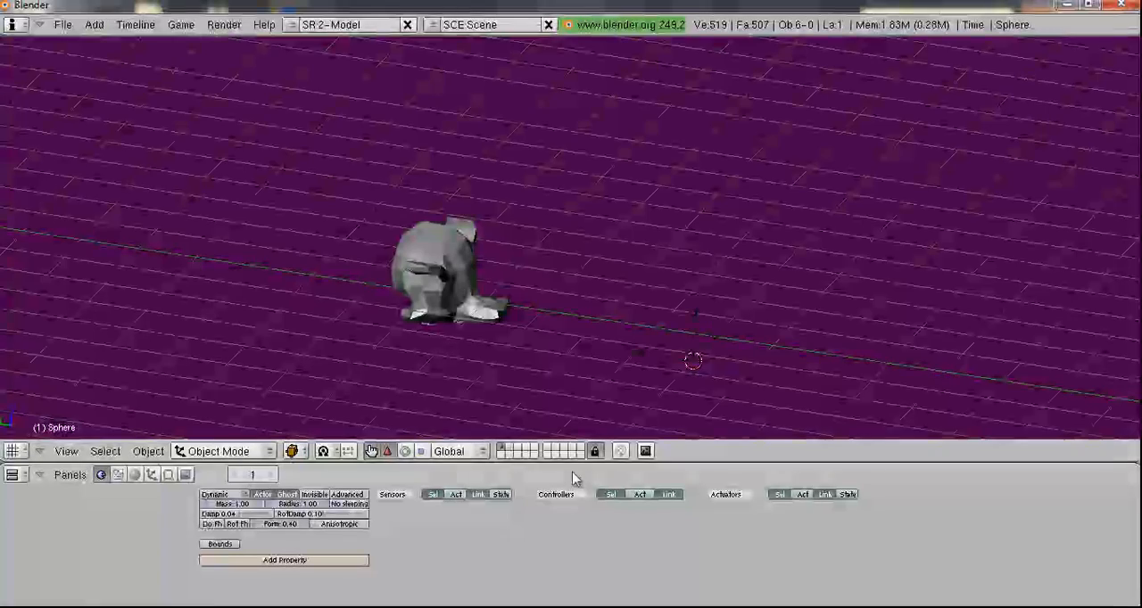
# Inspect Suzanne and the Empty in the scene, then reselect Suzanne for logic editing
pyautogui.rightClick(428, 294)
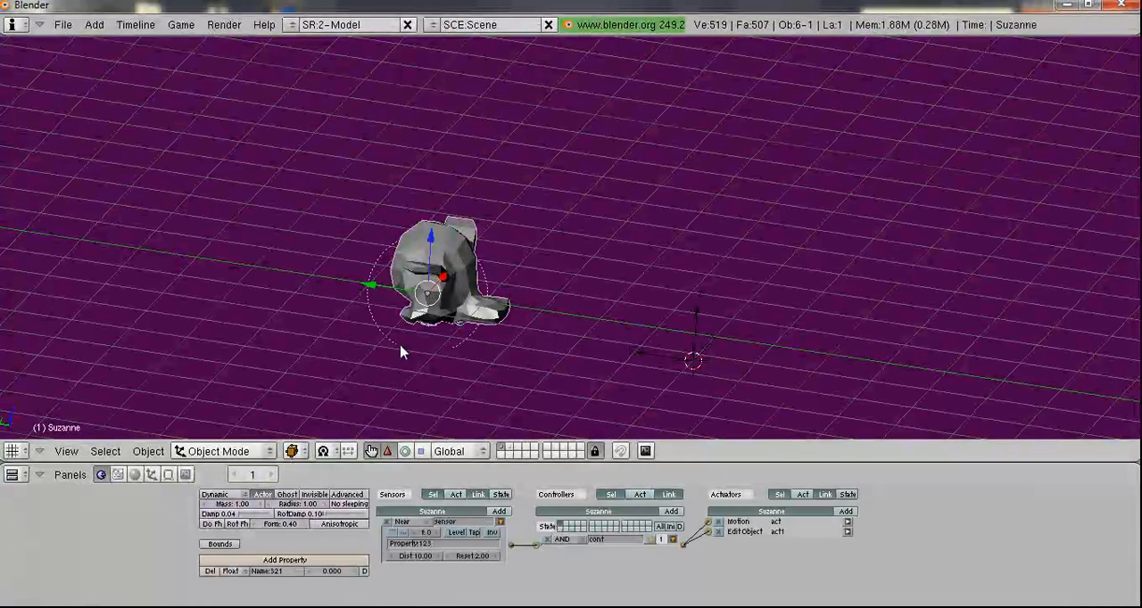
pyautogui.rightClick(670, 354)
pyautogui.moveTo(675, 364)
pyautogui.mouseDown(button='middle')
pyautogui.moveTo(523, 375)
pyautogui.moveTo(498, 358)
pyautogui.moveTo(762, 331)
pyautogui.mouseUp(button='middle')
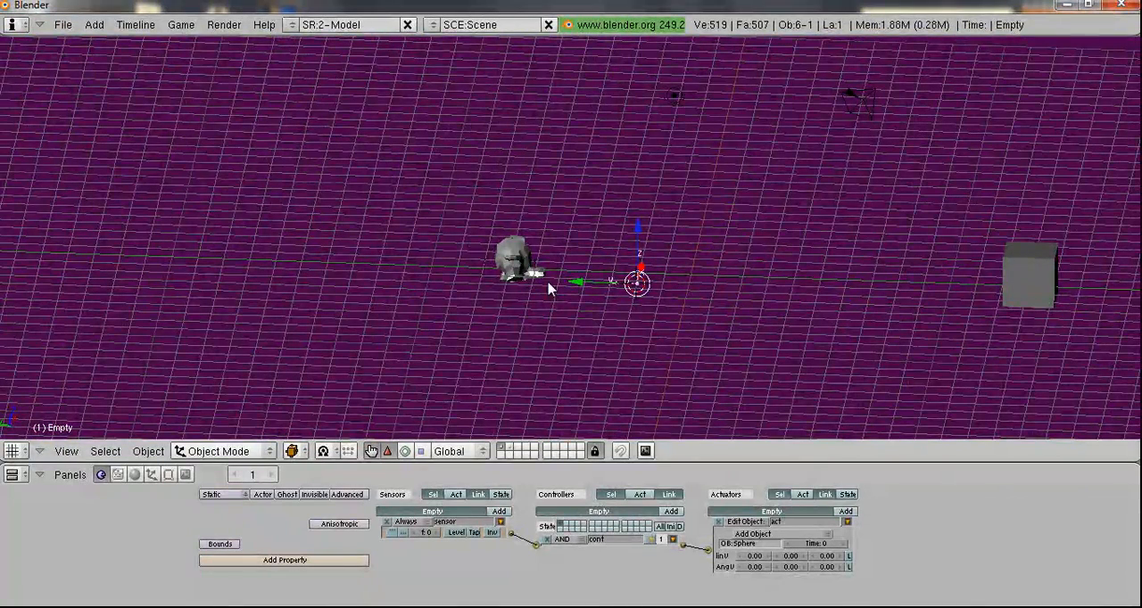
pyautogui.moveTo(647, 283)
pyautogui.mouseDown(button='middle')
pyautogui.moveTo(688, 316)
pyautogui.moveTo(713, 374)
pyautogui.mouseUp(button='middle')
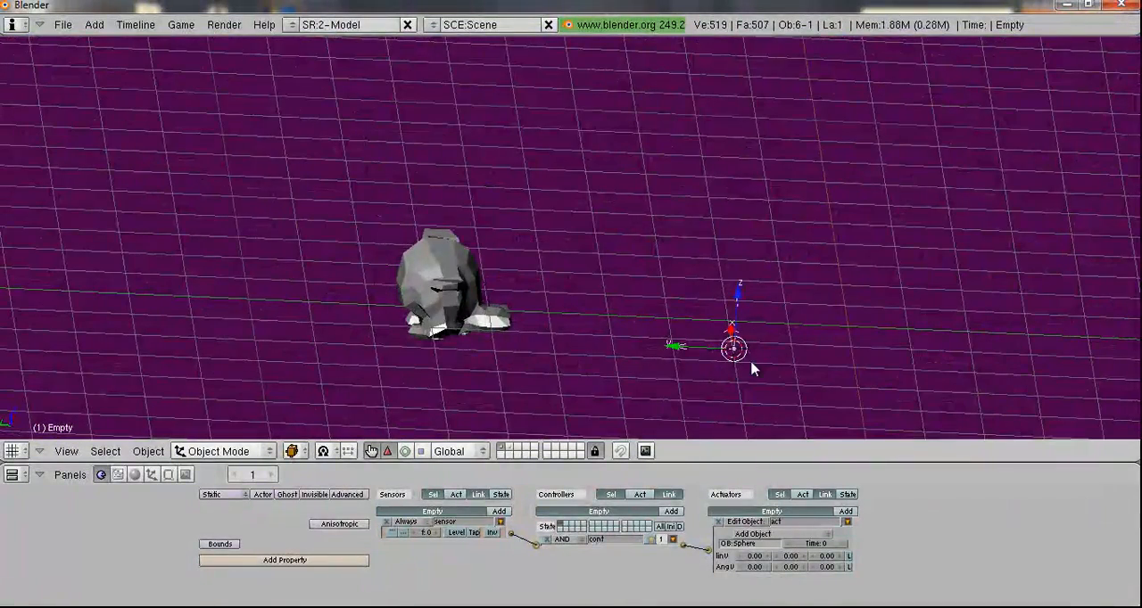
pyautogui.moveTo(636, 333); pyautogui.dragTo(898, 331, button='middle')
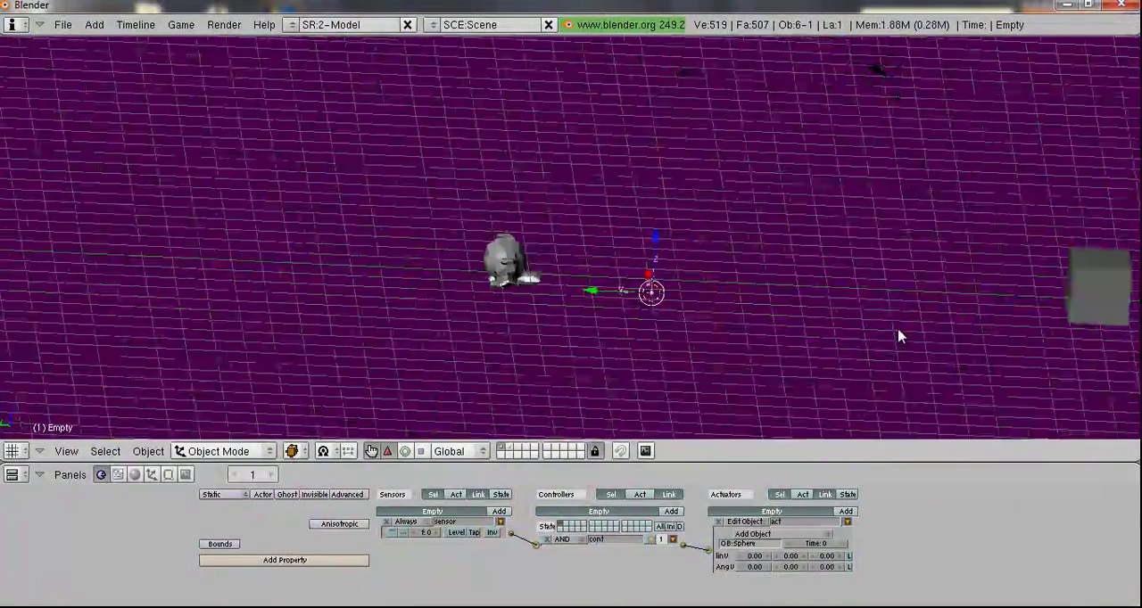
pyautogui.rightClick(515, 259)
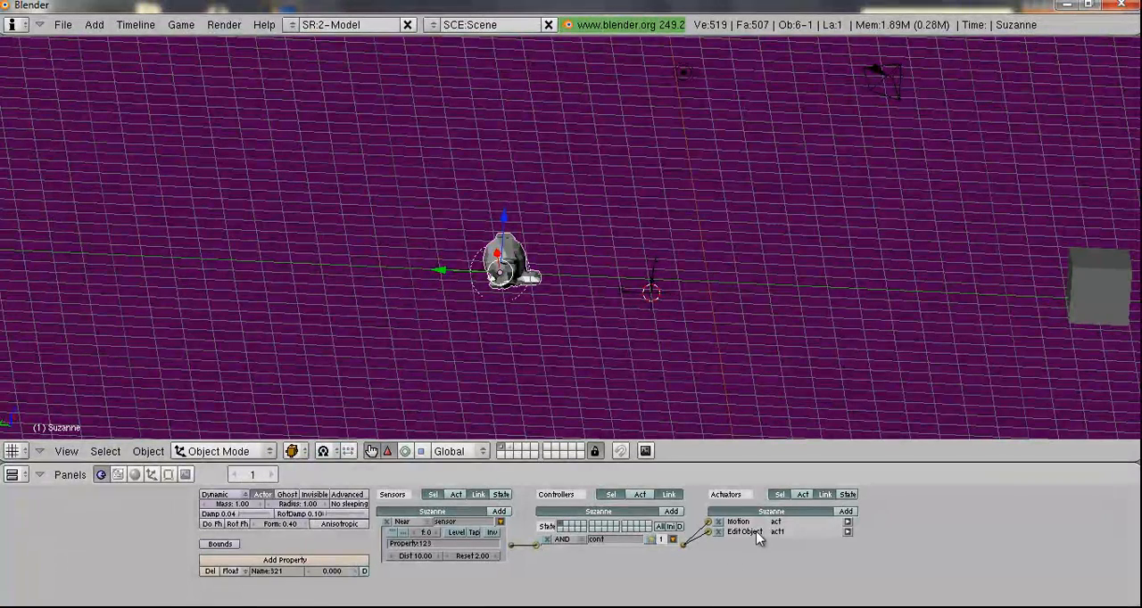
# Add a third actuator to Suzanne and make it a Message actuator addressed to Empty
pyautogui.click(846, 512)
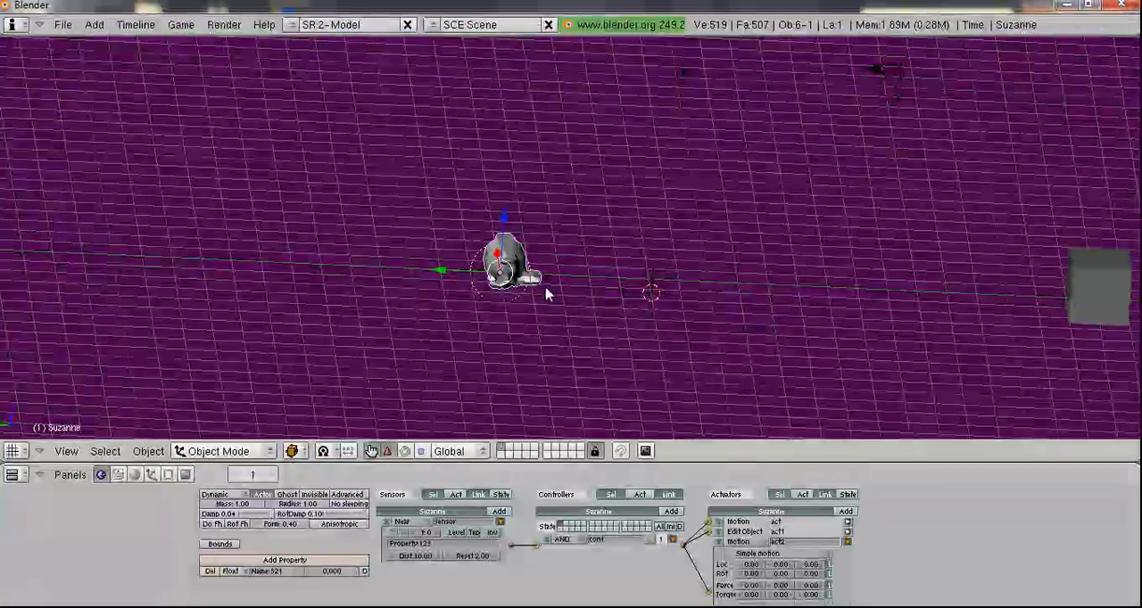
pyautogui.click(757, 544)
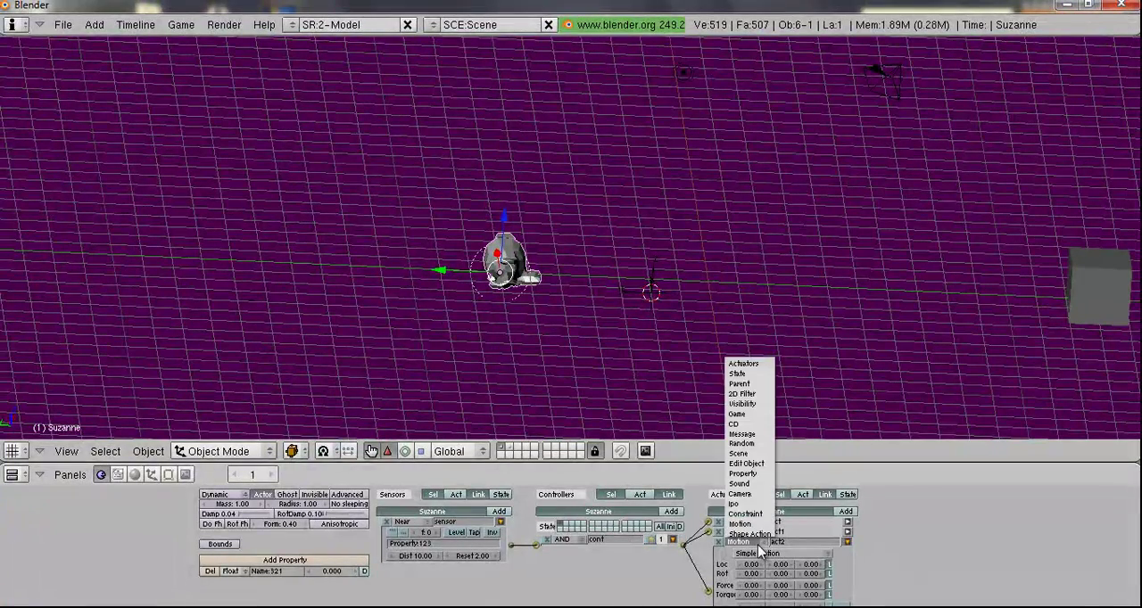
pyautogui.click(754, 435)
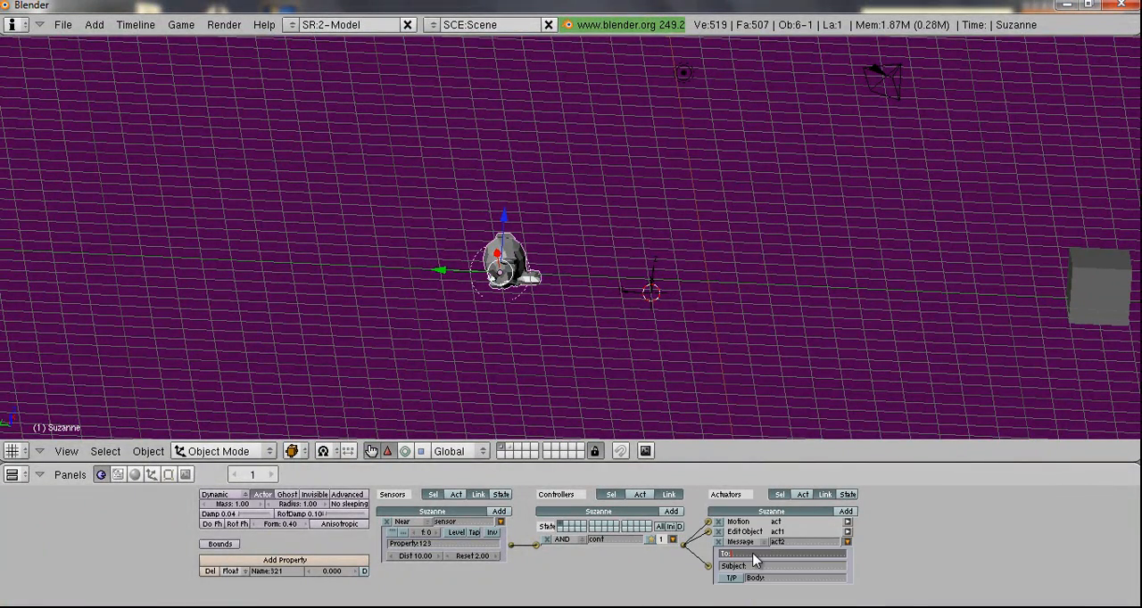
pyautogui.write('Empt')
pyautogui.write('y')
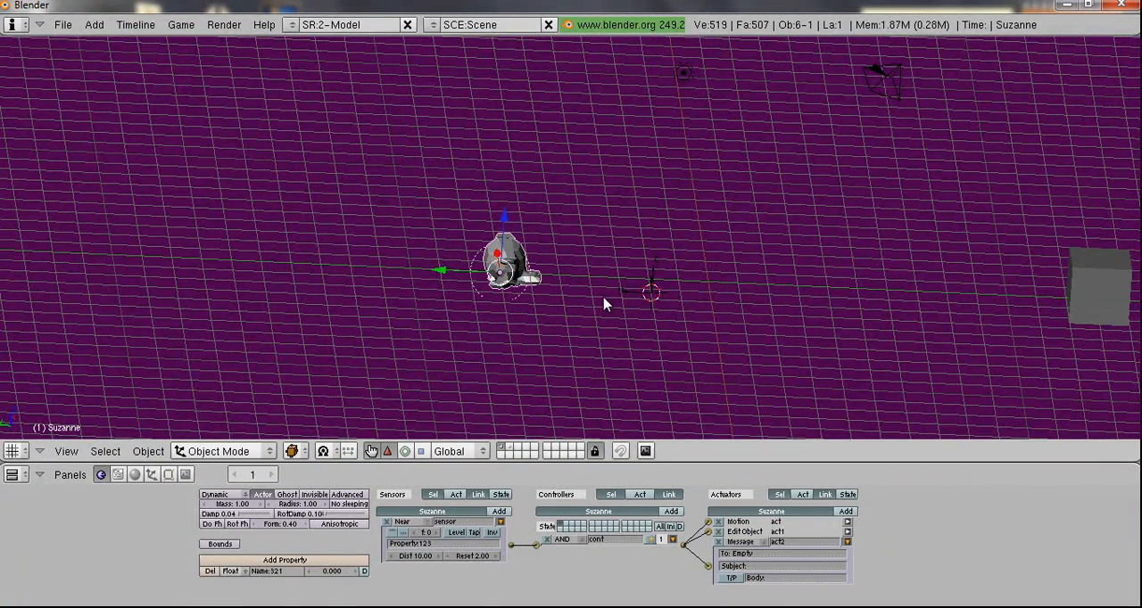
pyautogui.scroll(3, 687, 318)
# Switch the Empty's Always sensor to a Message sensor with an empty subject filter
pyautogui.rightClick(695, 344)
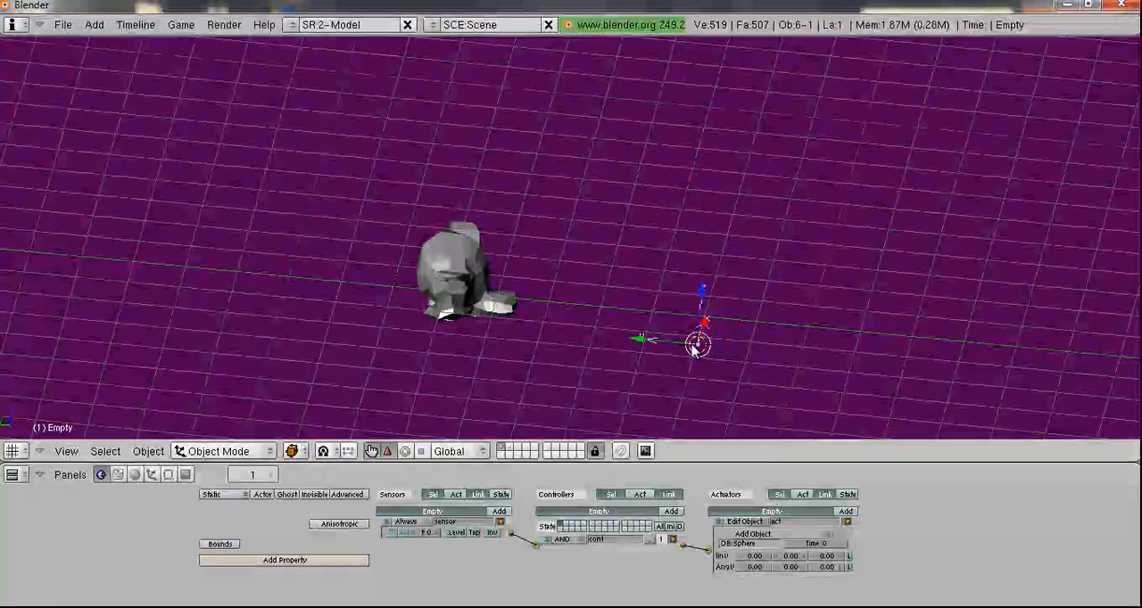
pyautogui.click(848, 522)
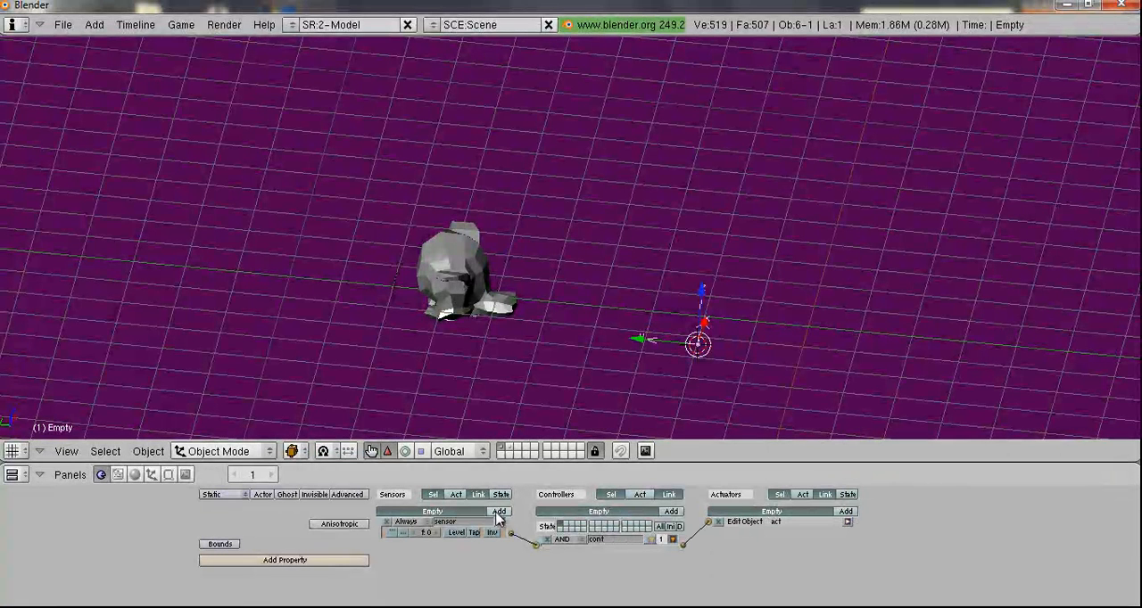
pyautogui.click(412, 519)
pyautogui.click(433, 411)
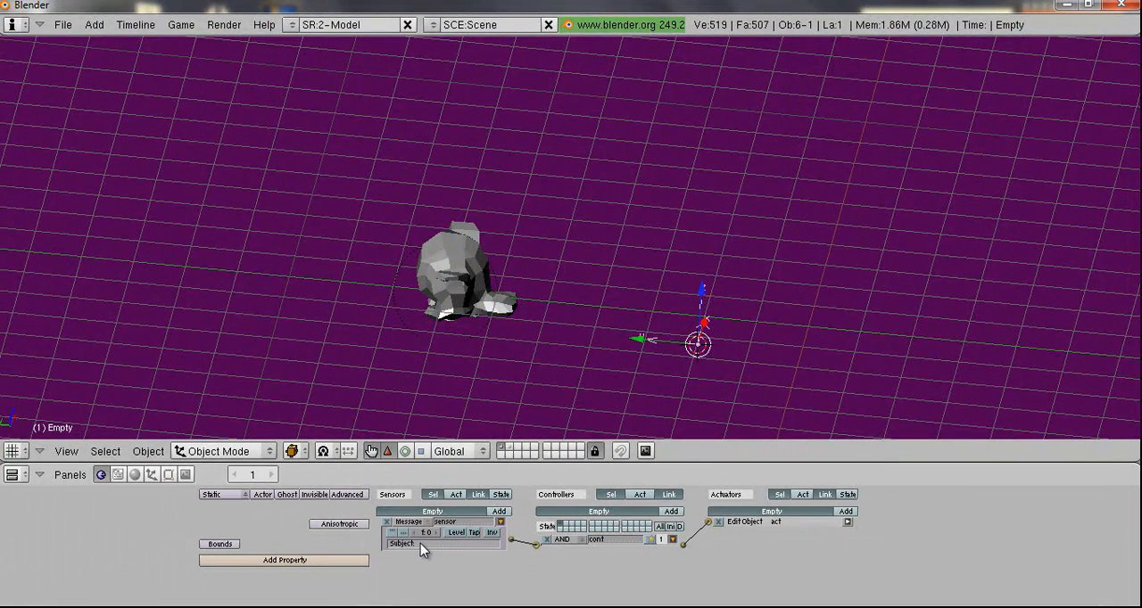
pyautogui.moveTo(423, 544)
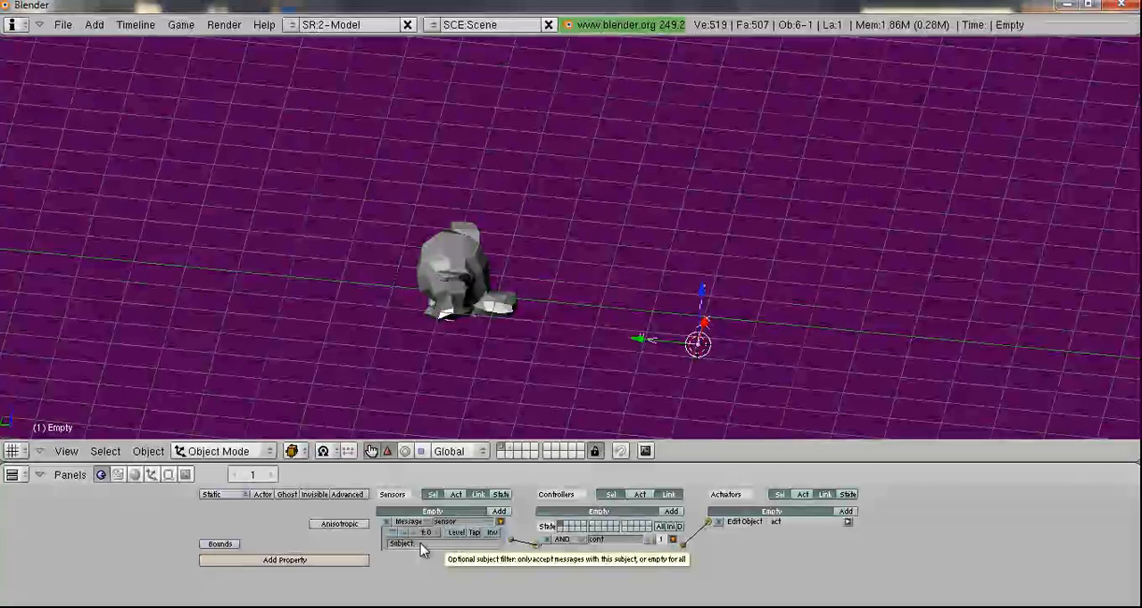
pyautogui.click(420, 543)
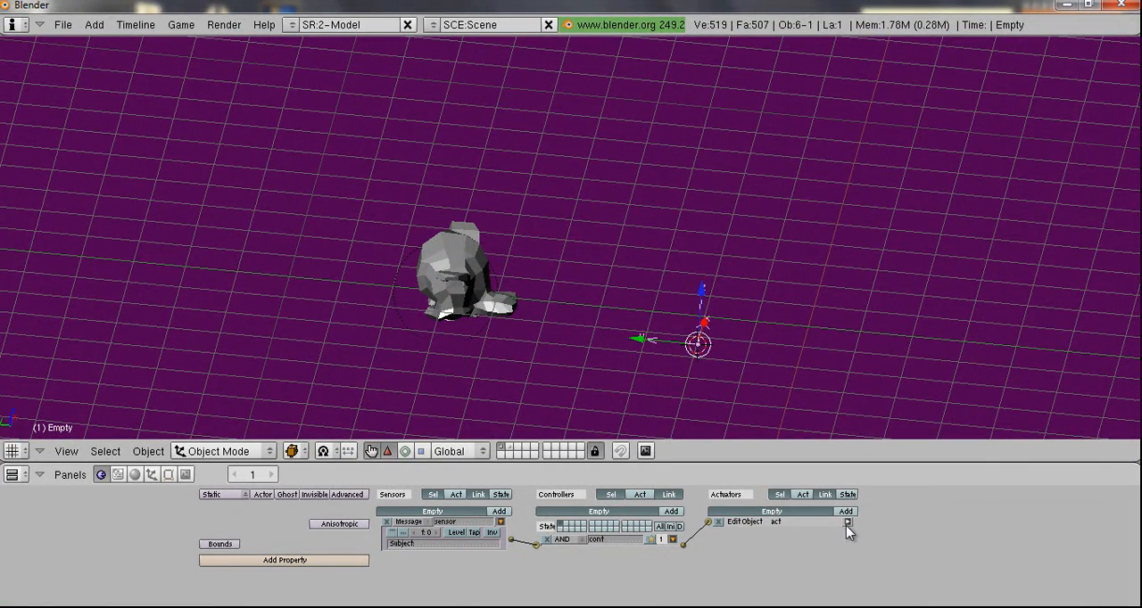
pyautogui.moveTo(523, 343); pyautogui.dragTo(523, 345, button='middle')
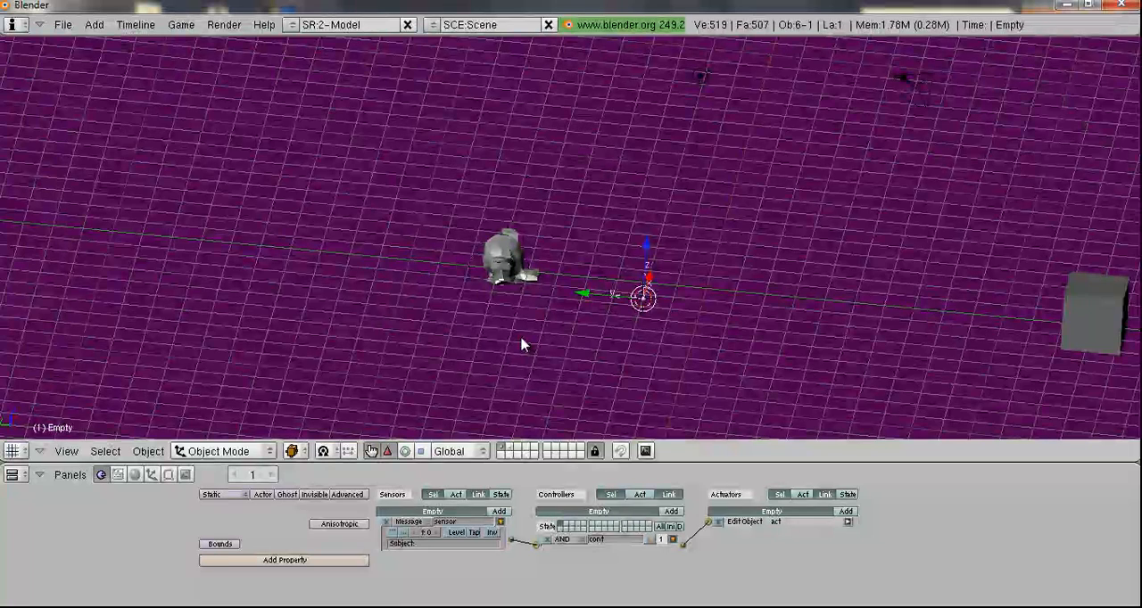
pyautogui.press('p')
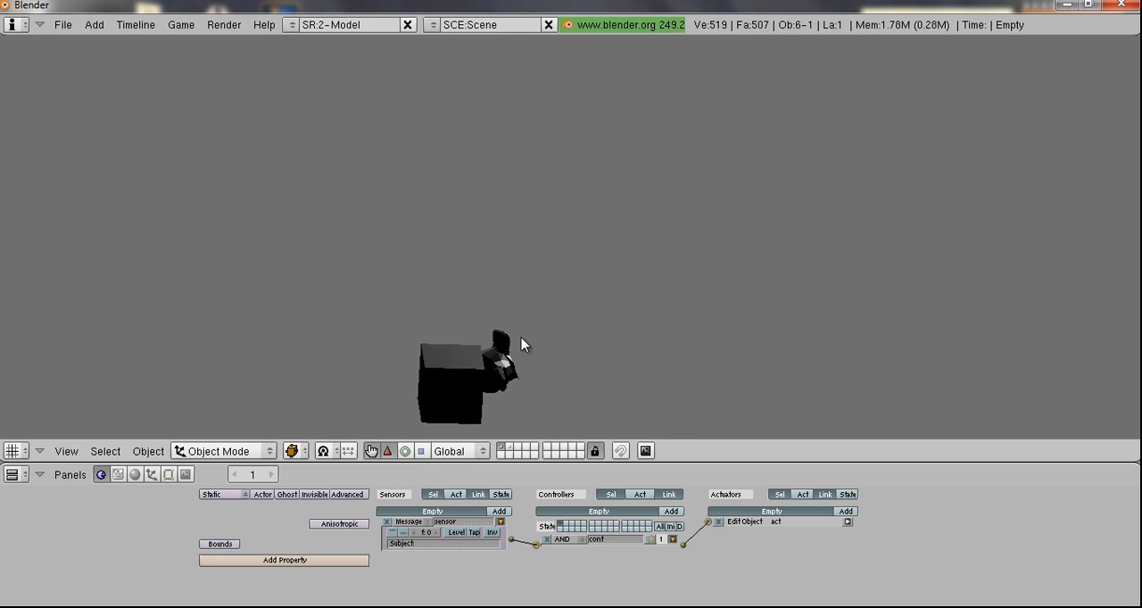
pyautogui.press('Escape')
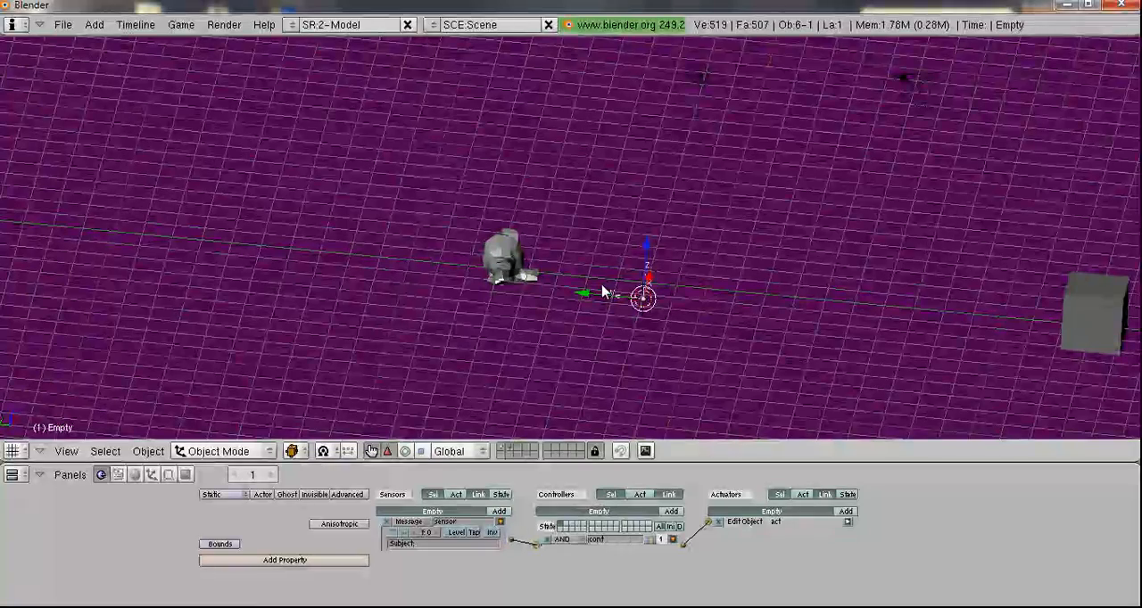
# Expand the Empty's Edit Object actuator adding Sphere, checking Suzanne's logic in between
pyautogui.click(847, 521)
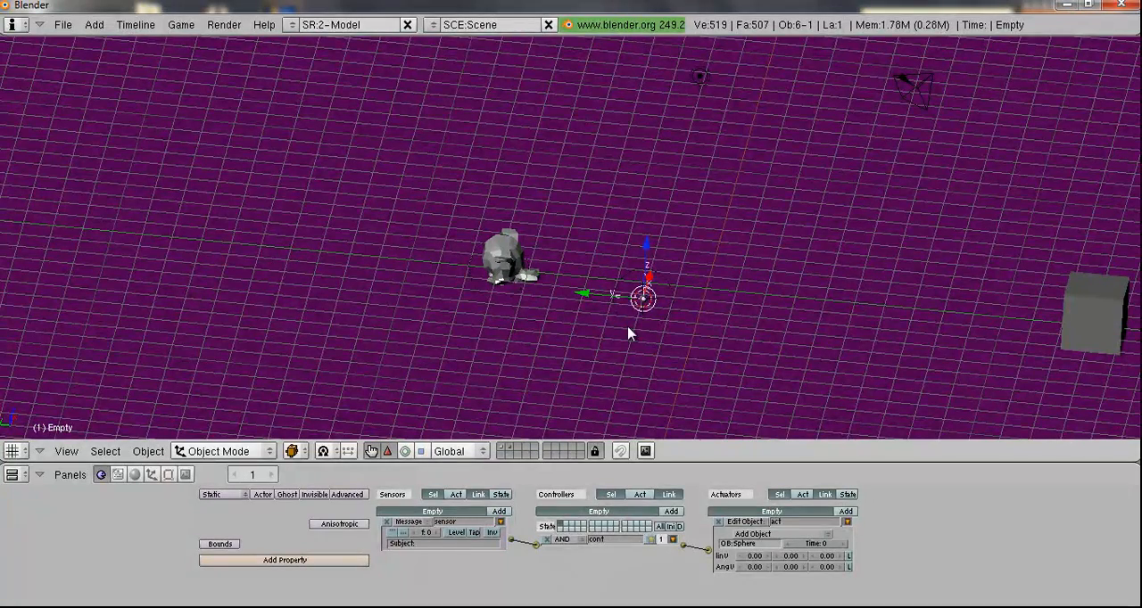
pyautogui.rightClick(518, 266)
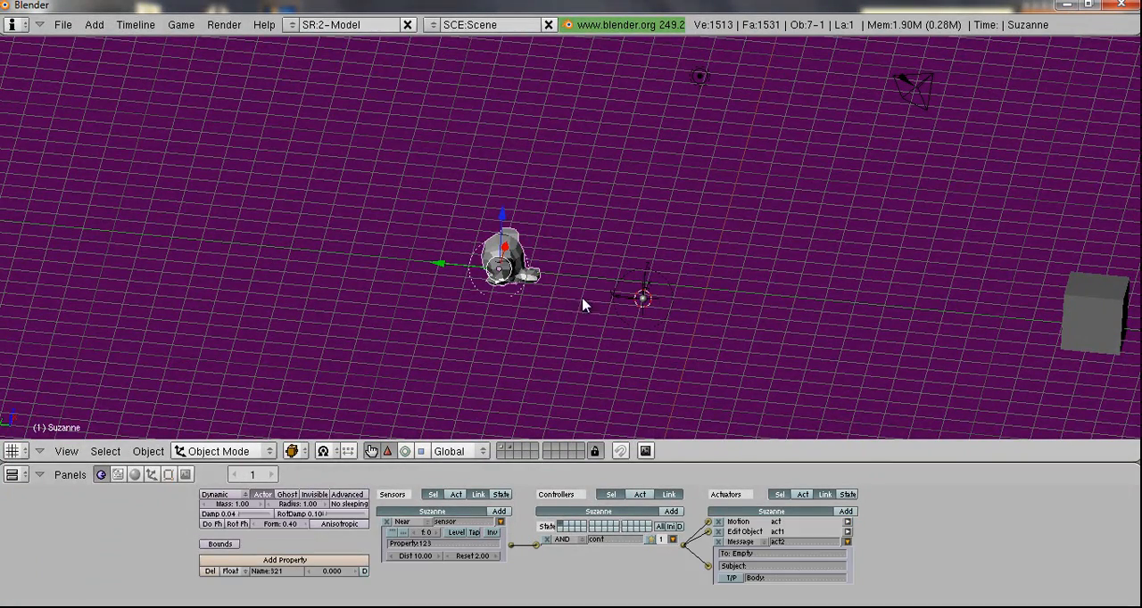
pyautogui.rightClick(643, 298)
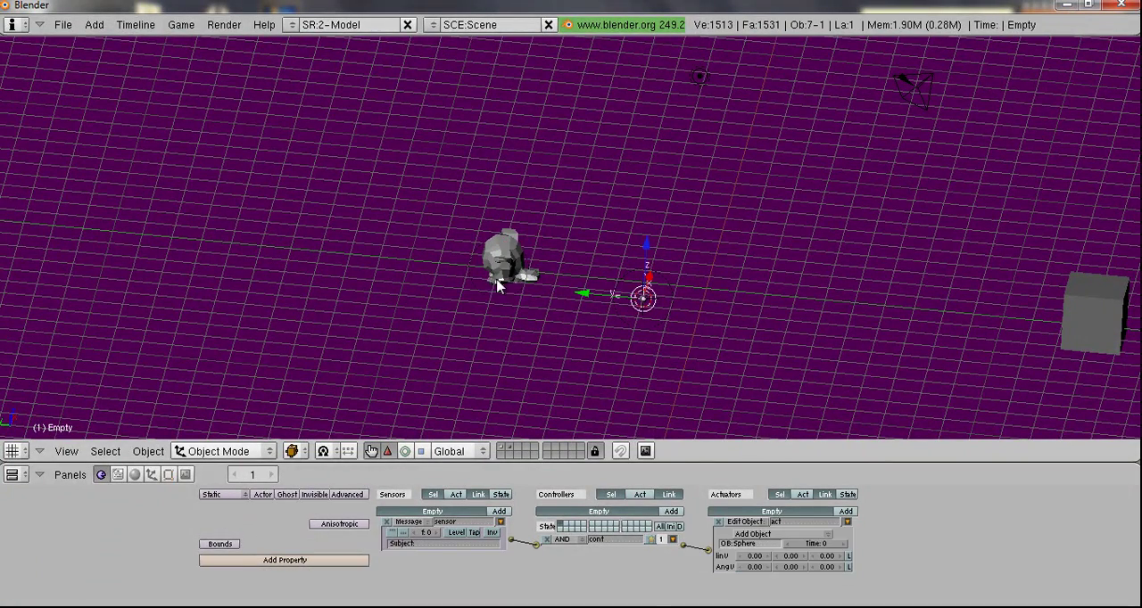
pyautogui.rightClick(644, 299)
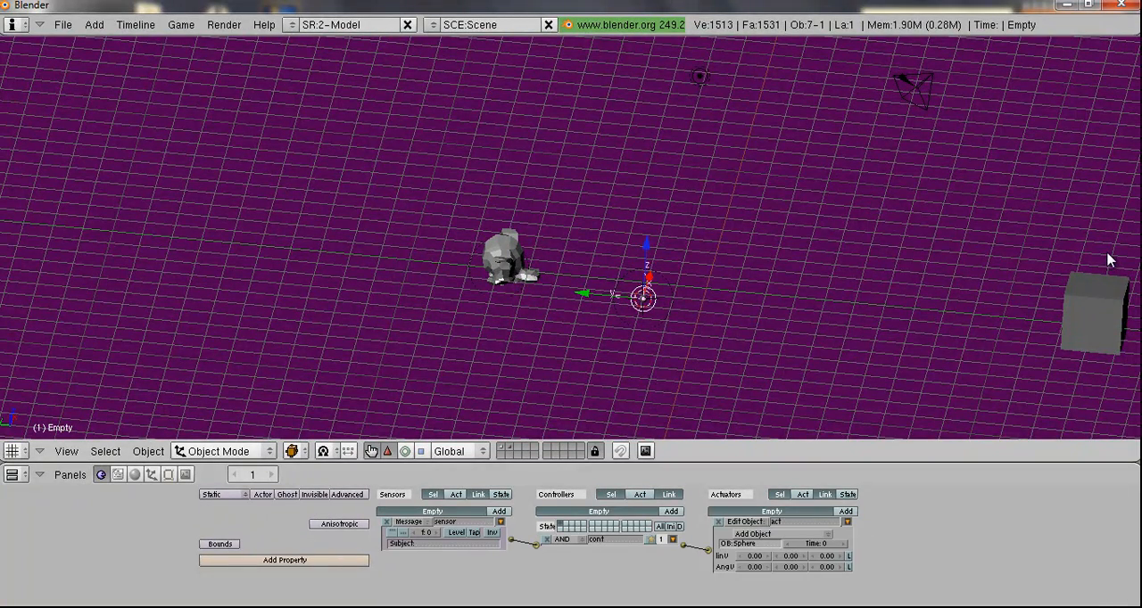